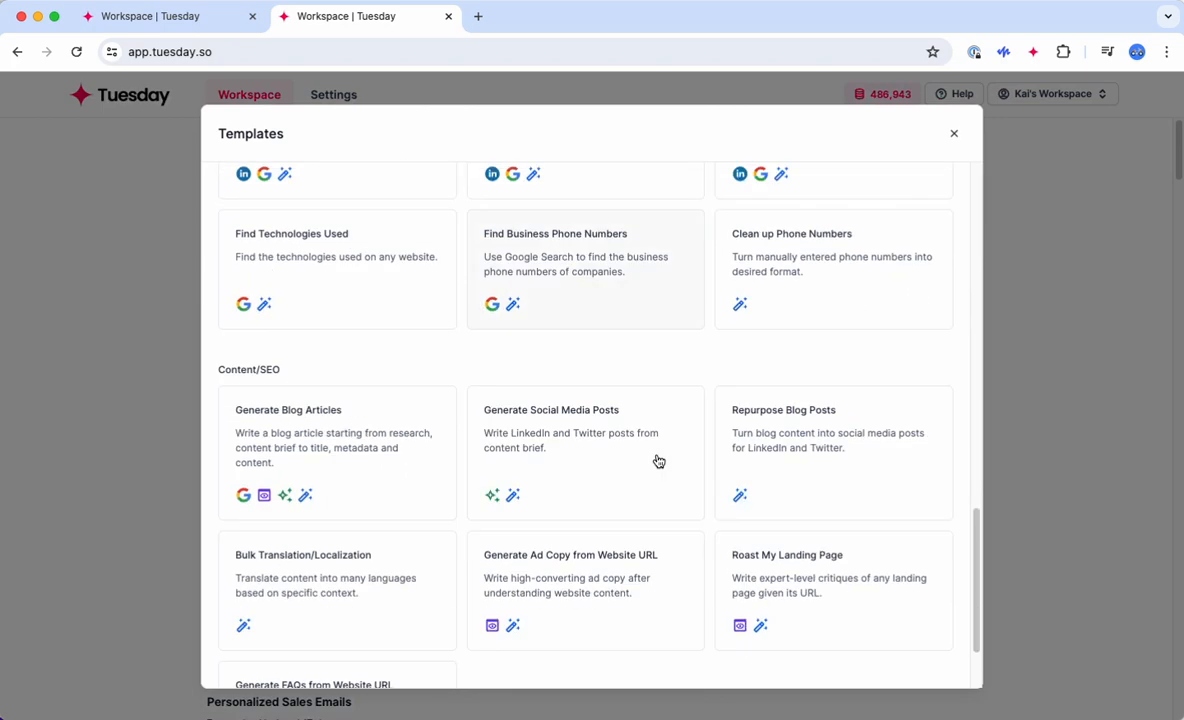
Step: Scroll the Templates gallery back up to the Cleaning/Enrichment templates, then close the gallery
scroll(658, 461, "up", 5)
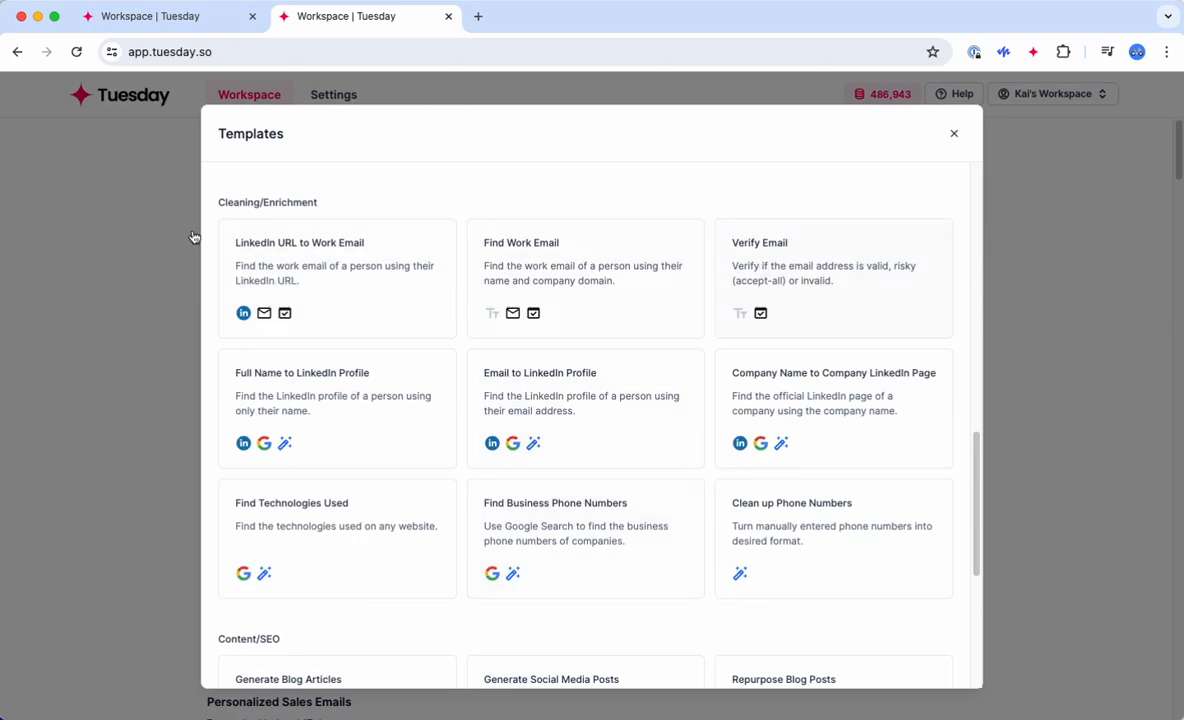
left_click_drag(303, 204, 263, 203)
left_click(263, 203)
key("Escape")
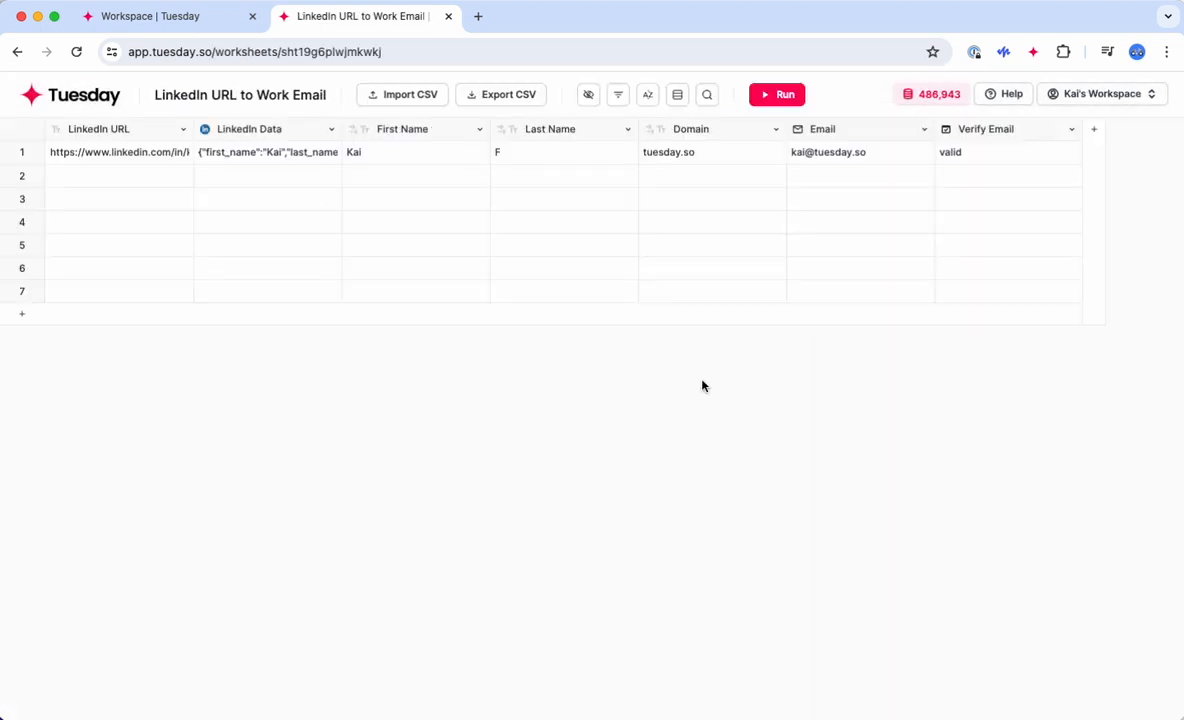
Step: Inspect row 1's LinkedIn URL and scraped LinkedIn Data, expanding the company fields in Row Details
left_click(131, 155)
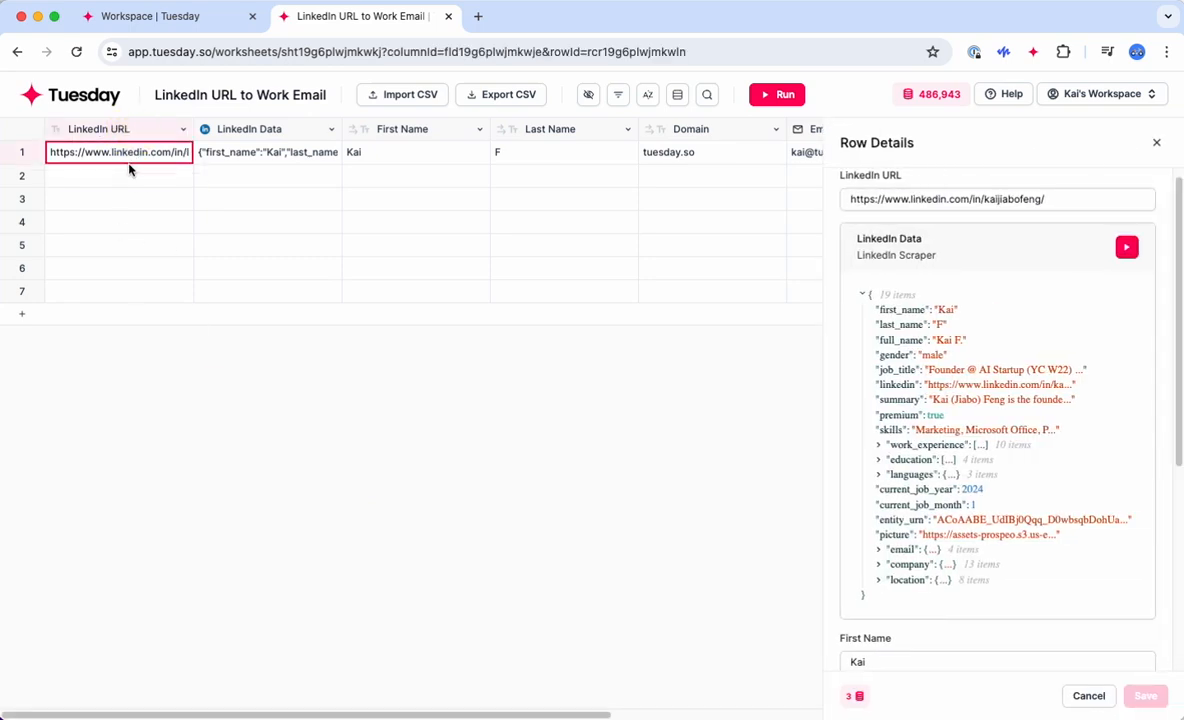
left_click(239, 156)
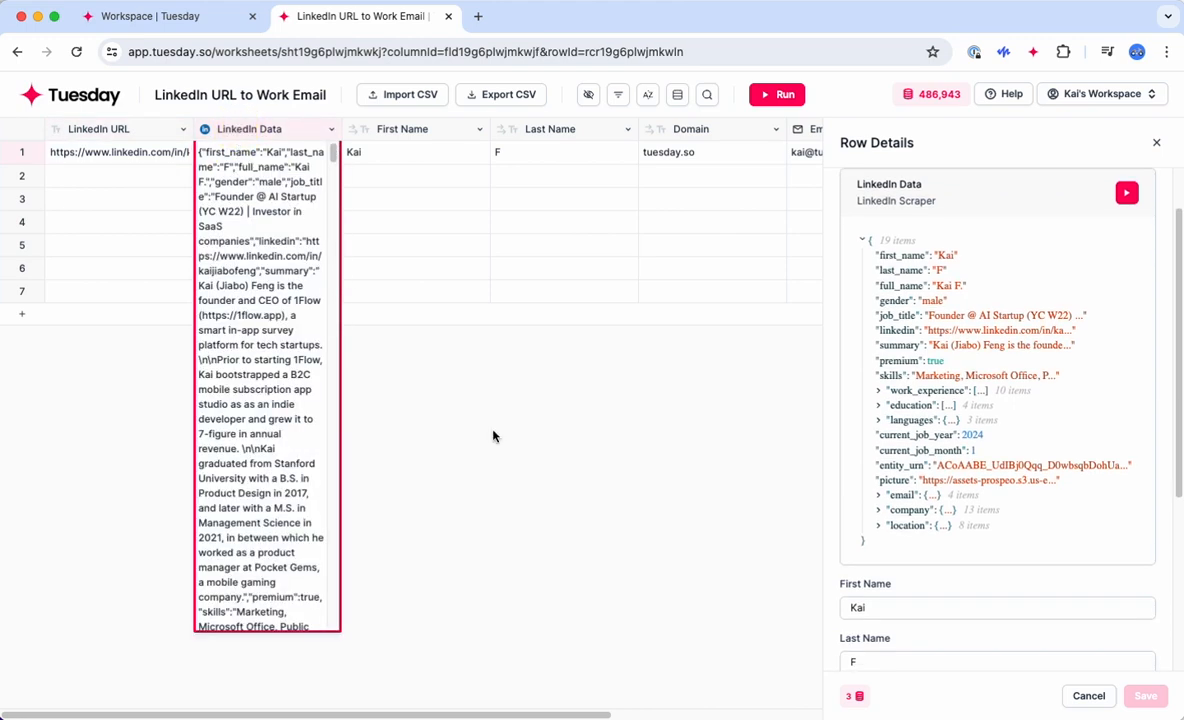
left_click(248, 134)
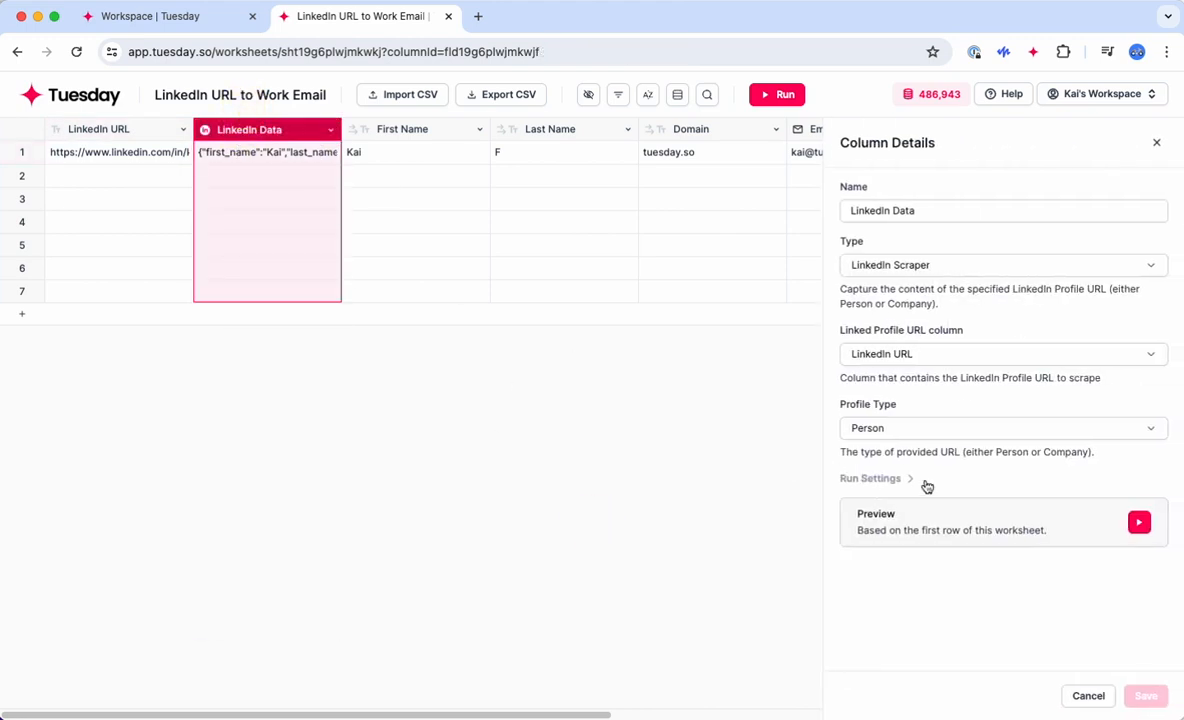
left_click(268, 131)
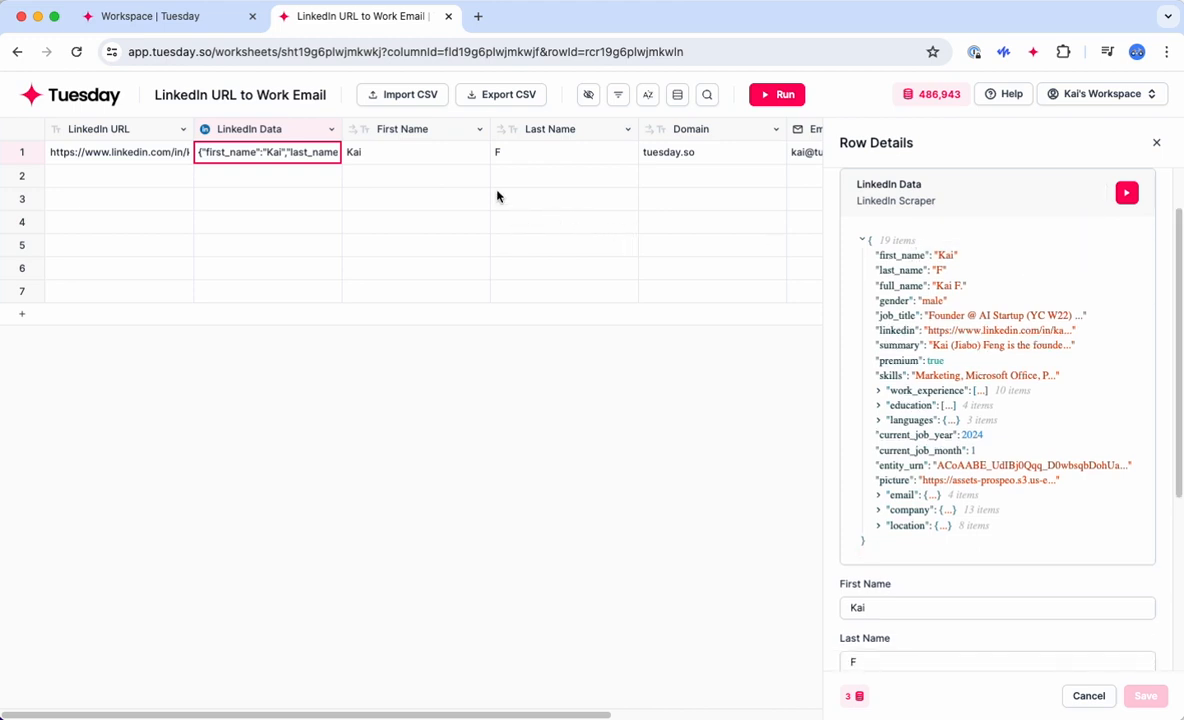
scroll(624, 256, "right", 5)
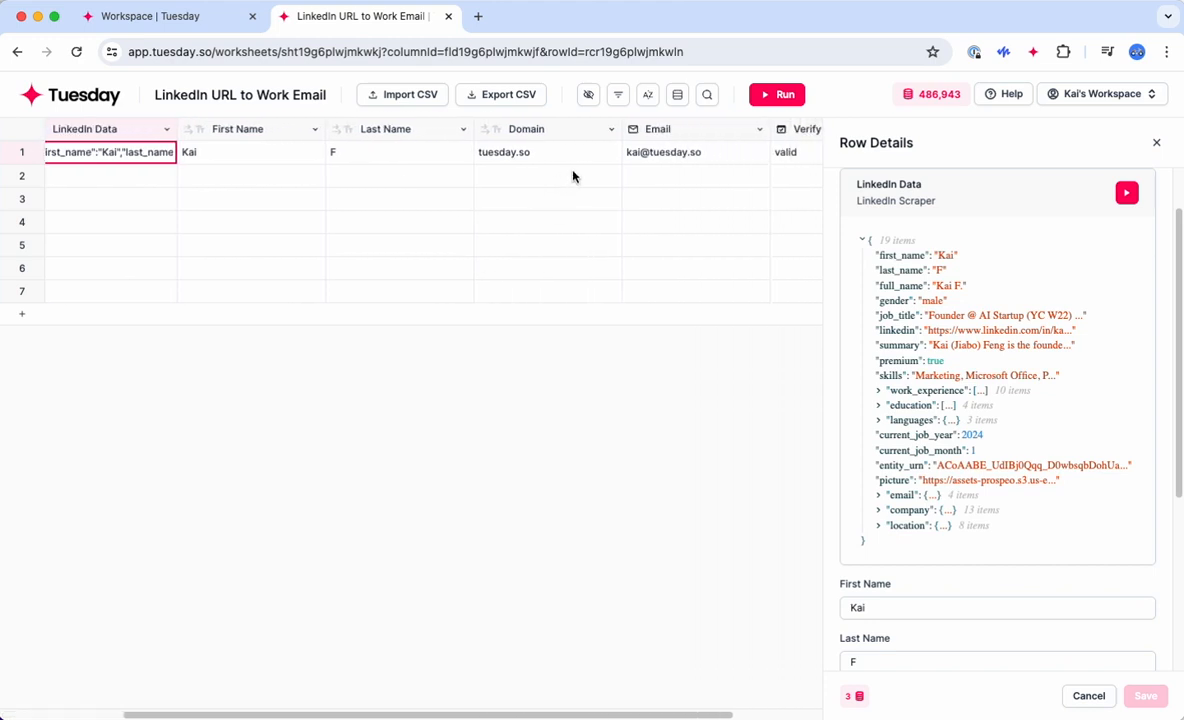
left_click(879, 511)
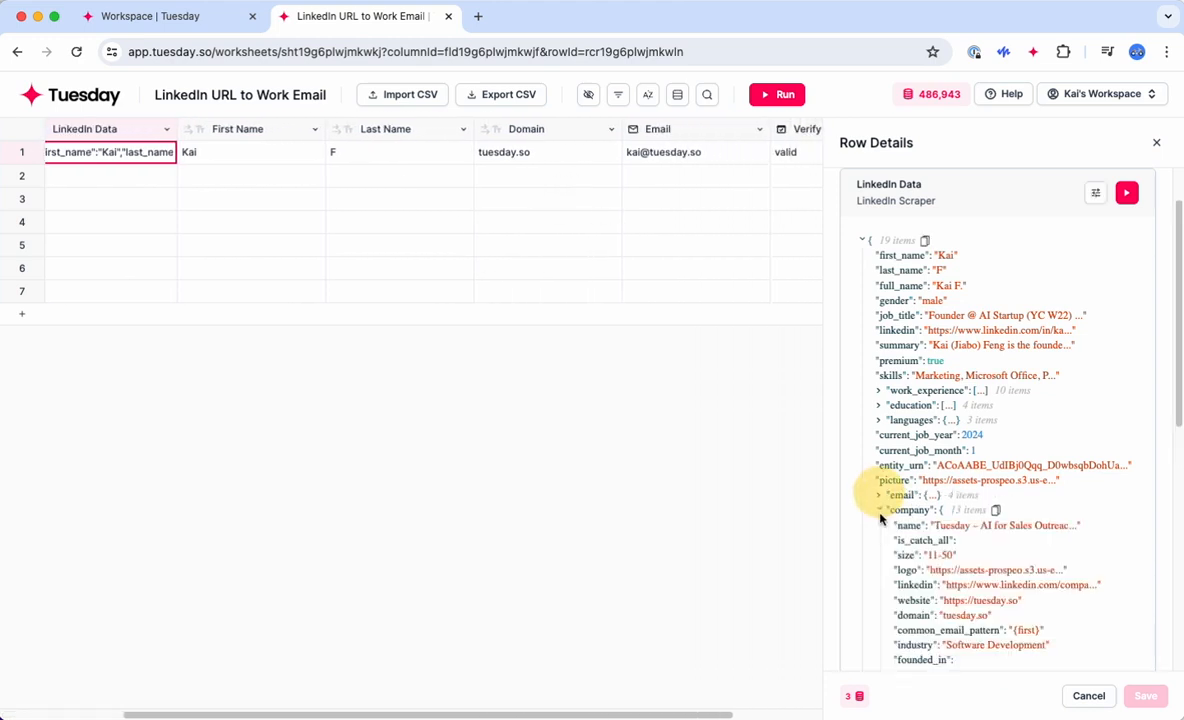
scroll(900, 530, "down", 5)
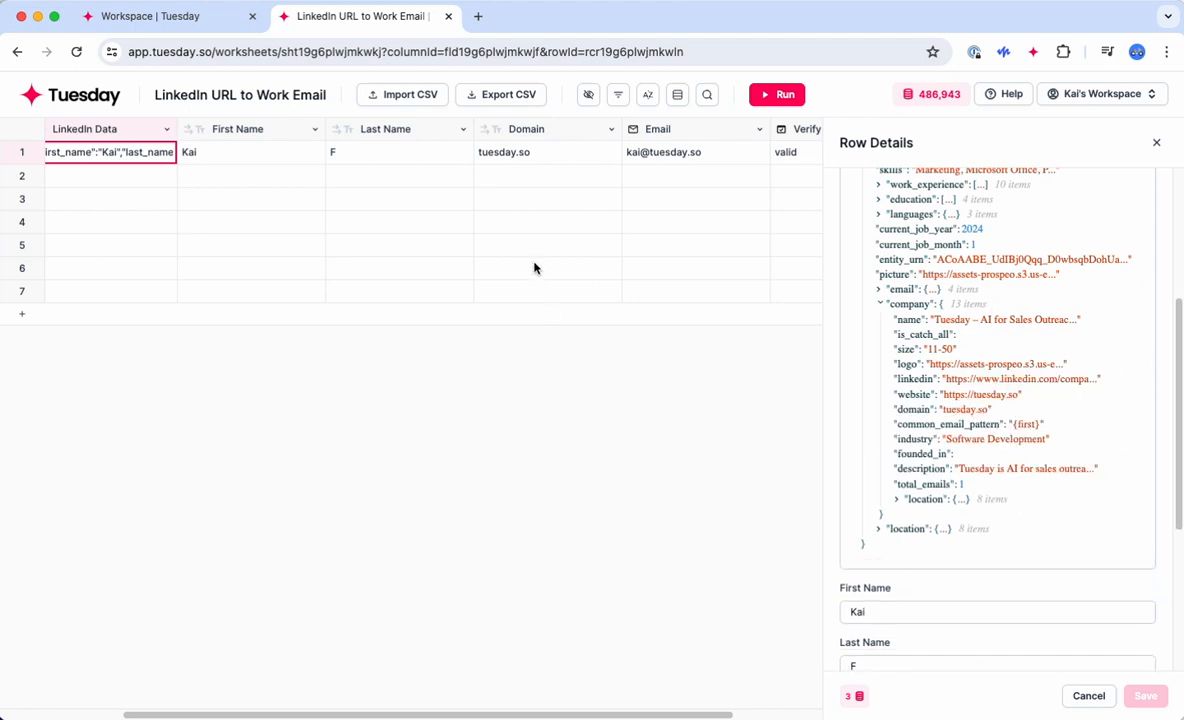
left_click(250, 130)
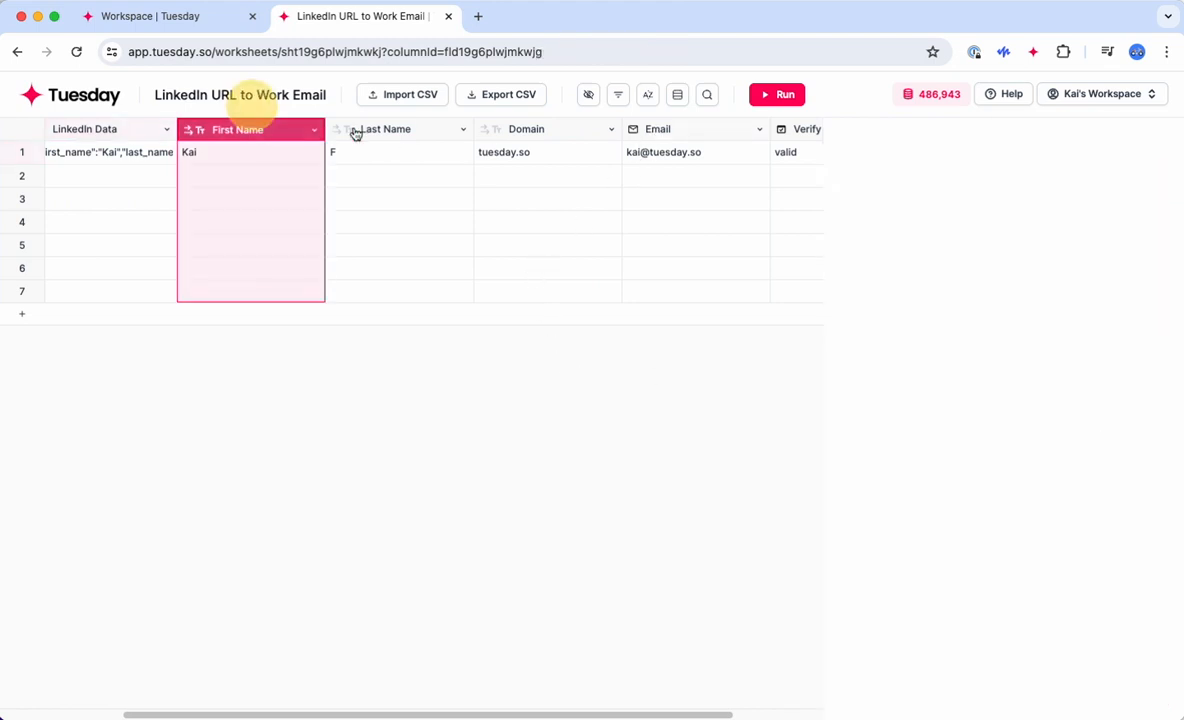
left_click(385, 130)
left_click(527, 132)
left_click(560, 199)
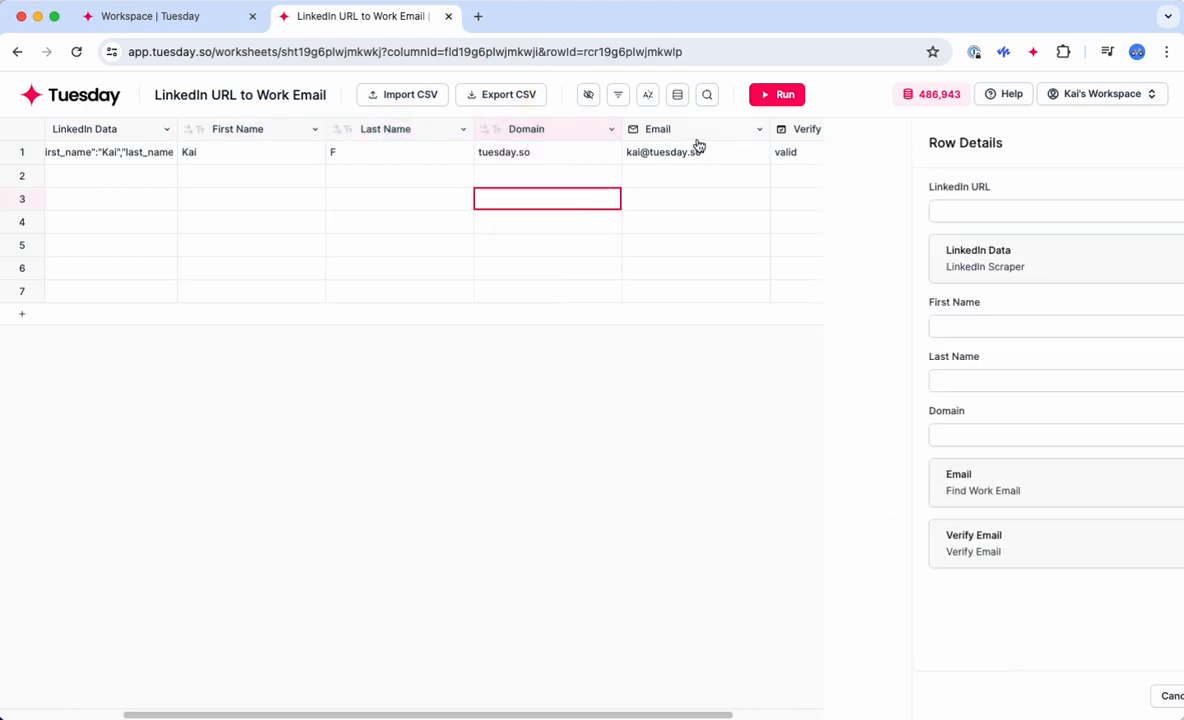
left_click(697, 135)
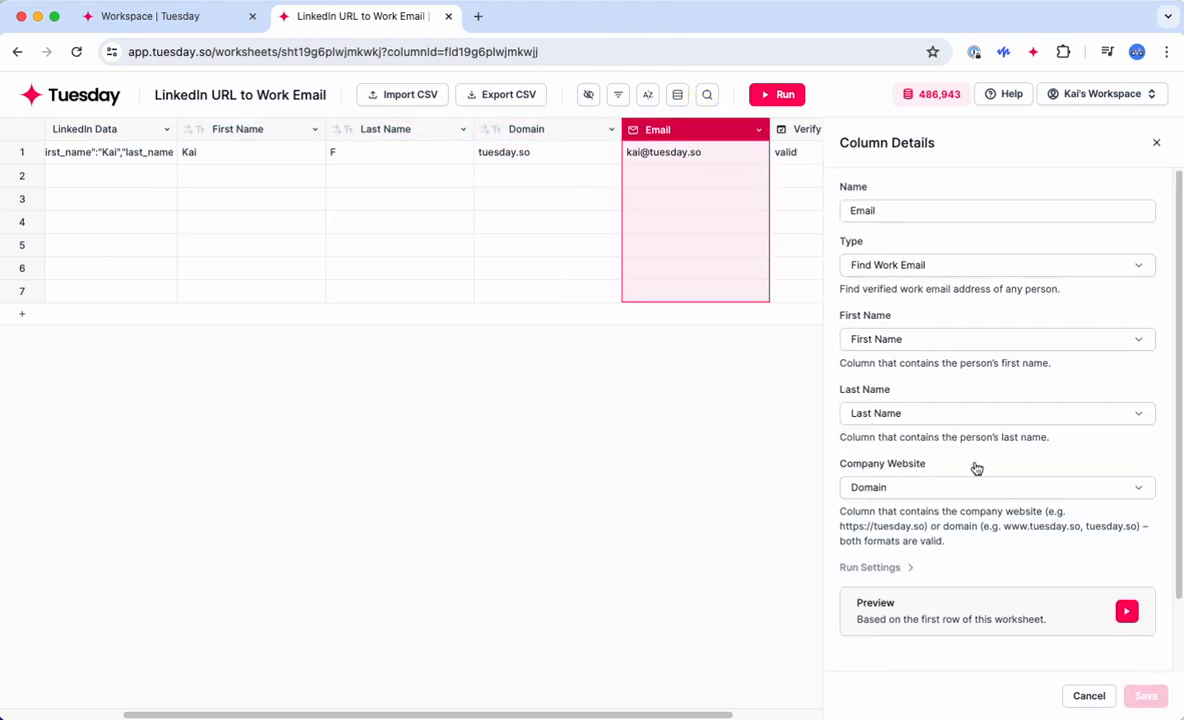
scroll(975, 468, "down", 1)
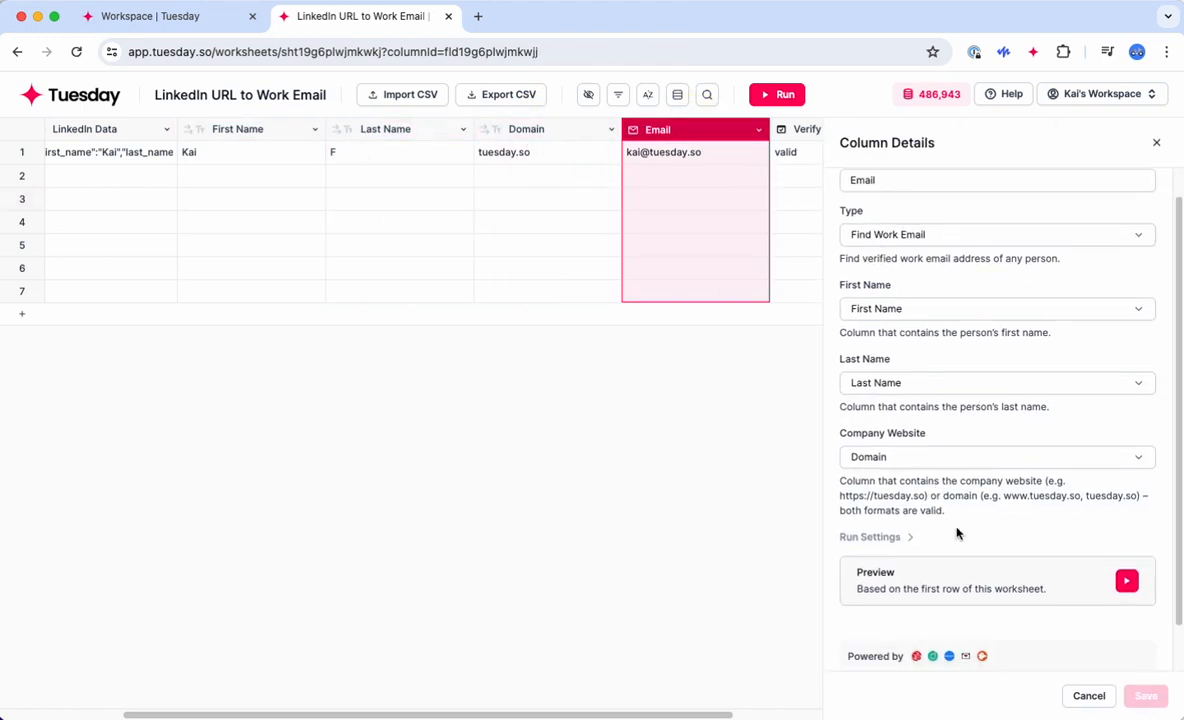
scroll(954, 529, "up", 1)
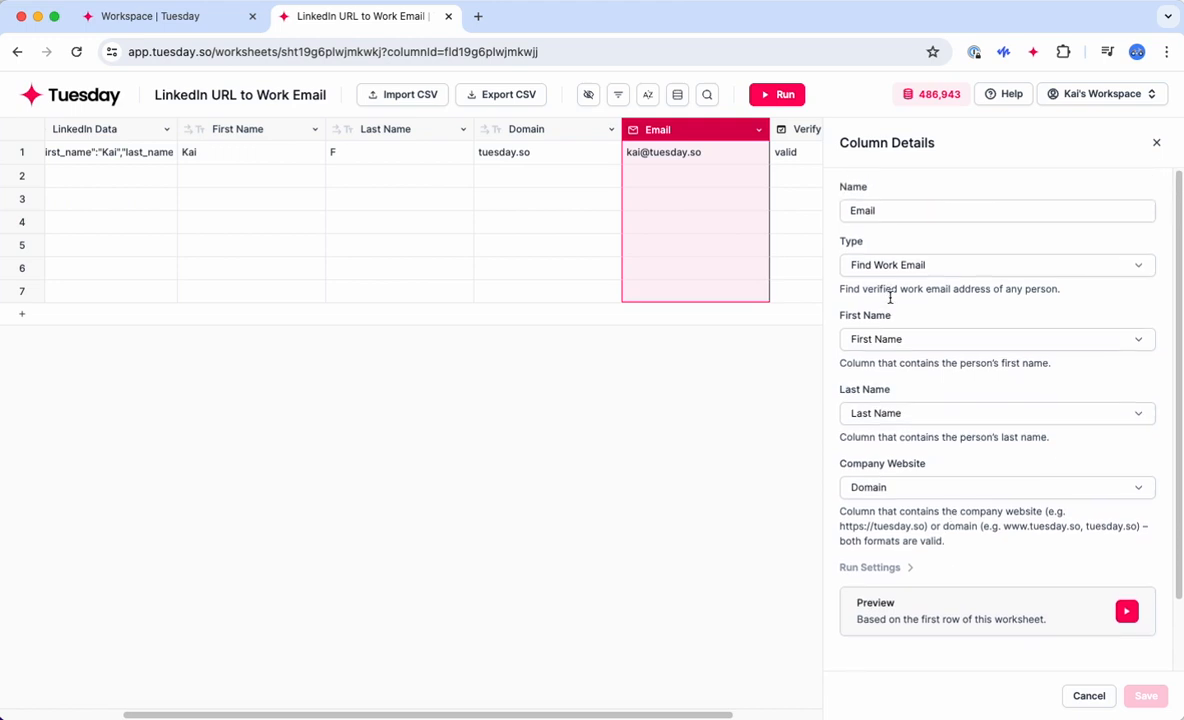
left_click(881, 339)
left_click(900, 315)
scroll(912, 497, "down", 3)
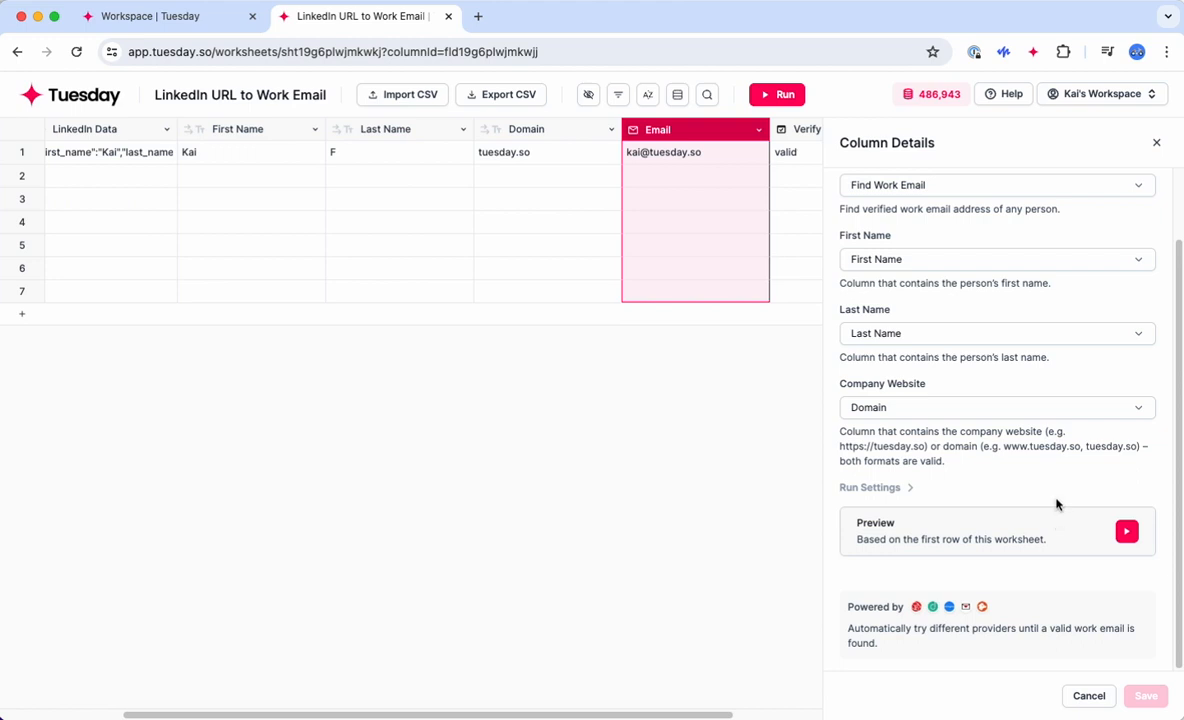
left_click(1152, 148)
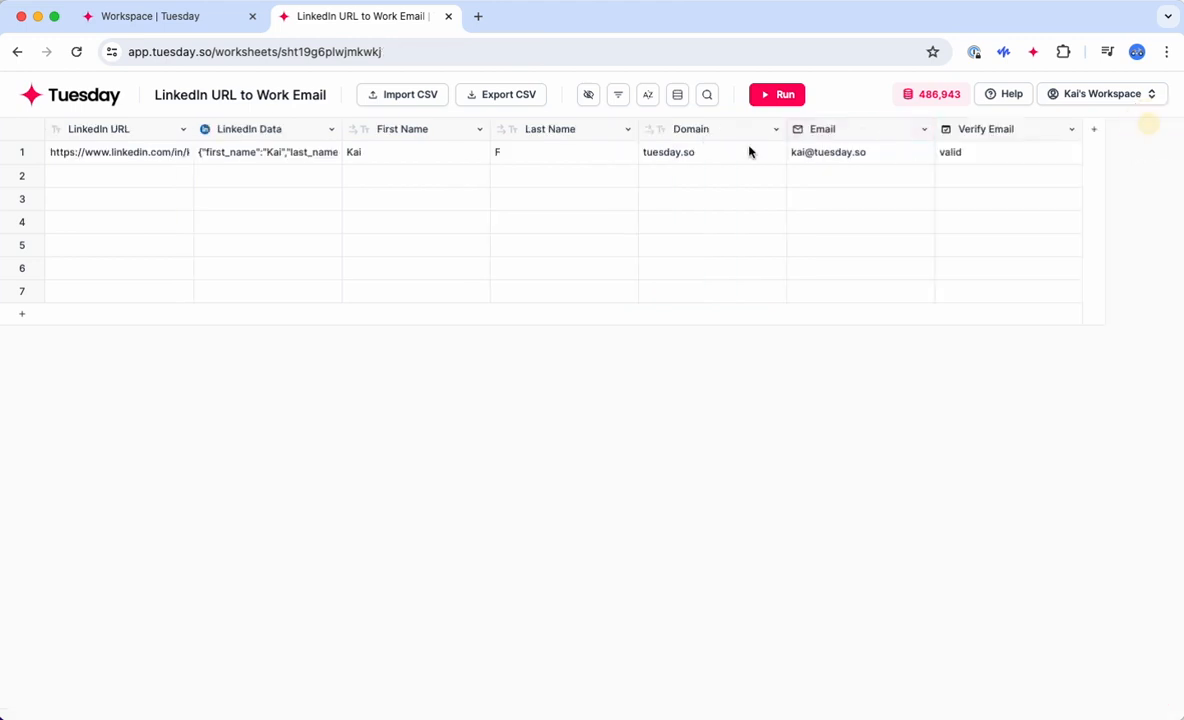
Step: Check row 1's email details, then view the Verify Email column's settings sourced from Email
double_click(830, 153)
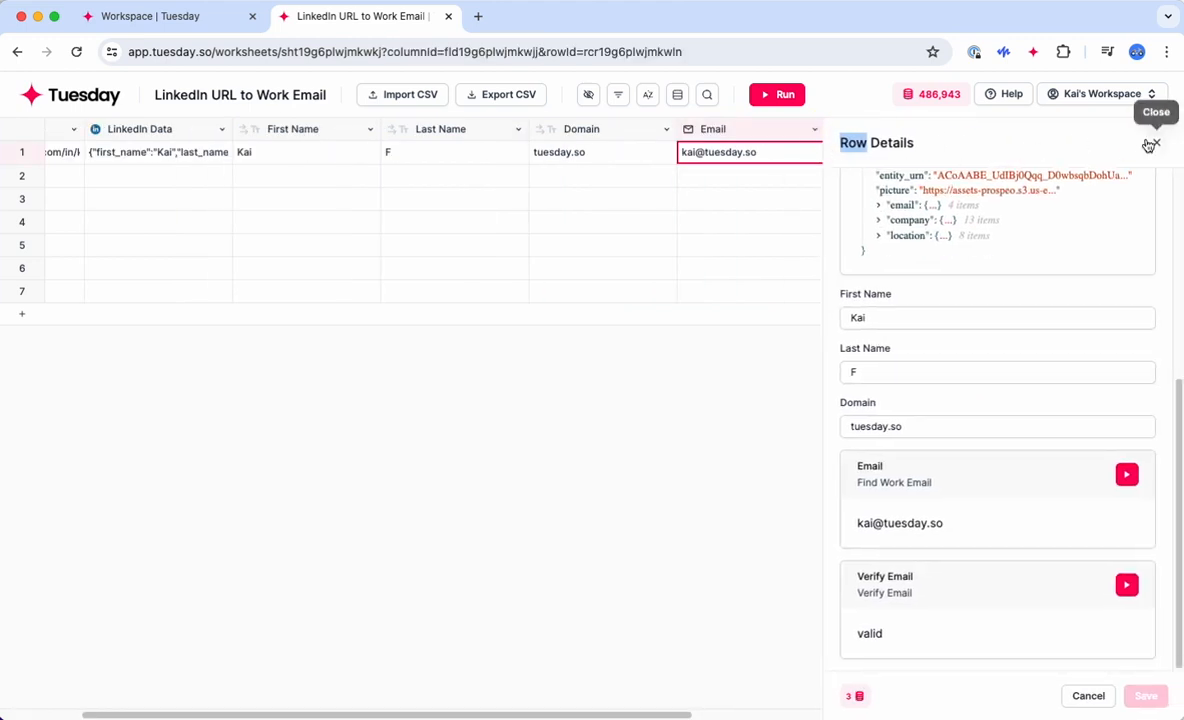
left_click(1157, 142)
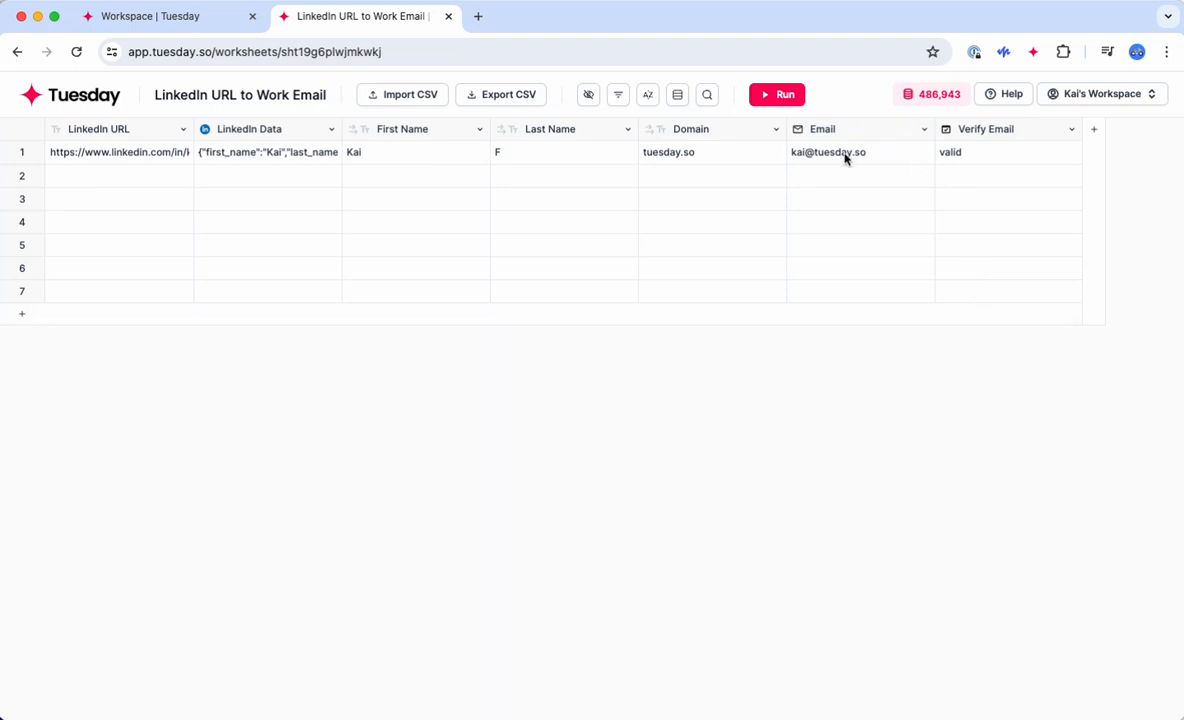
left_click(981, 134)
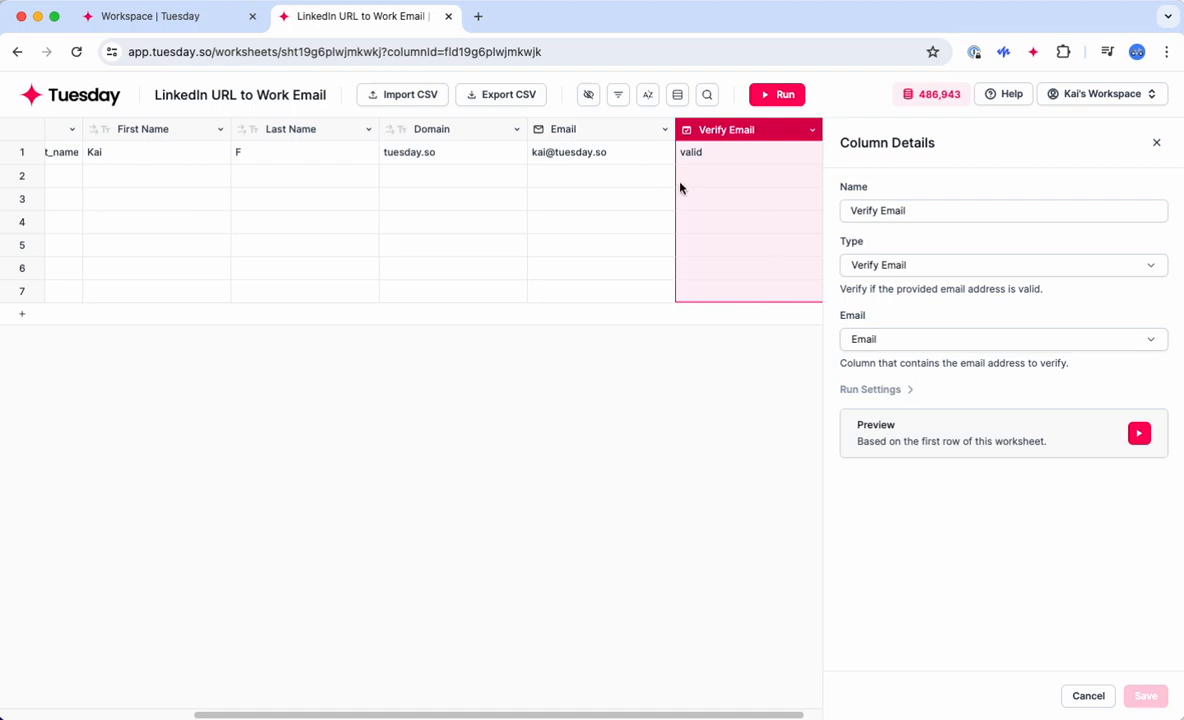
Step: Copy row 1's LinkedIn URL into row 2, then return to My workspace
left_click(1157, 143)
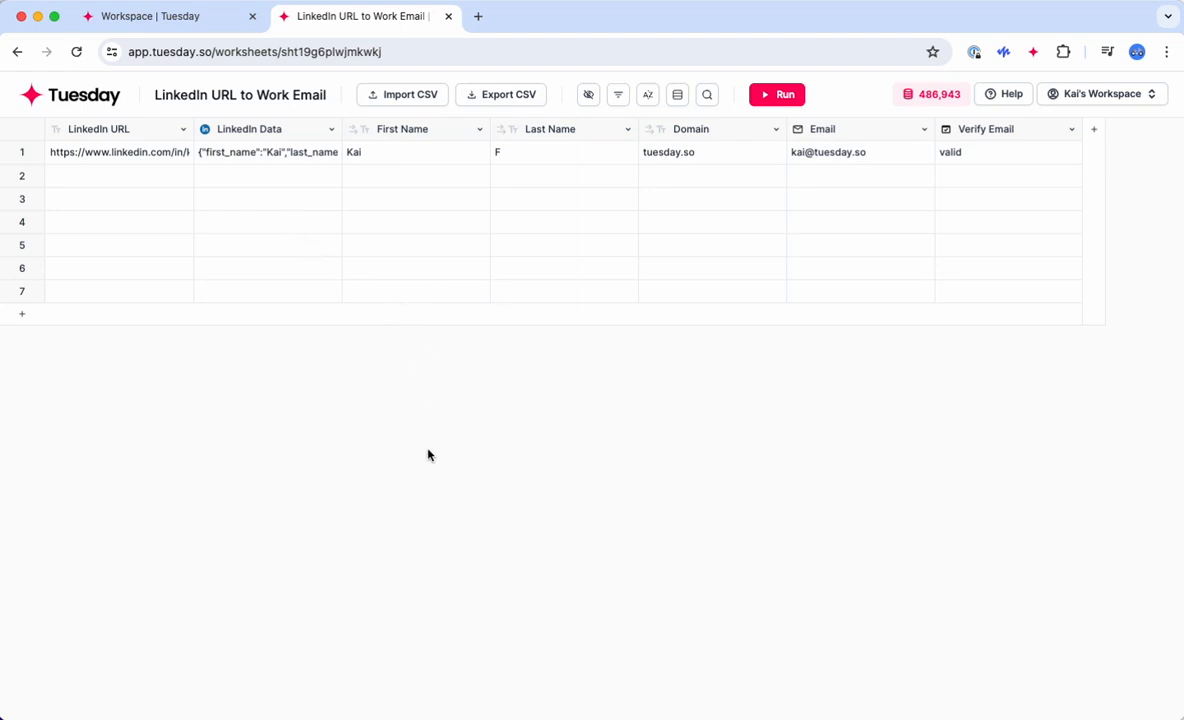
left_click(123, 153)
left_click(130, 182)
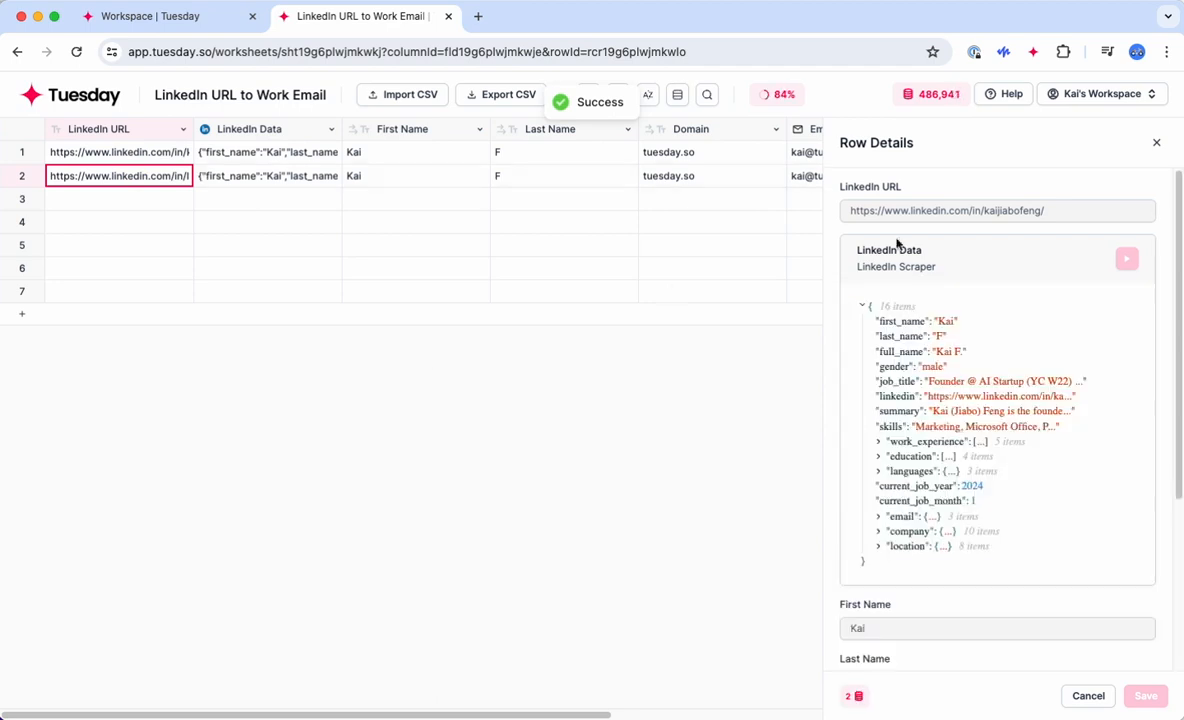
left_click(1158, 146)
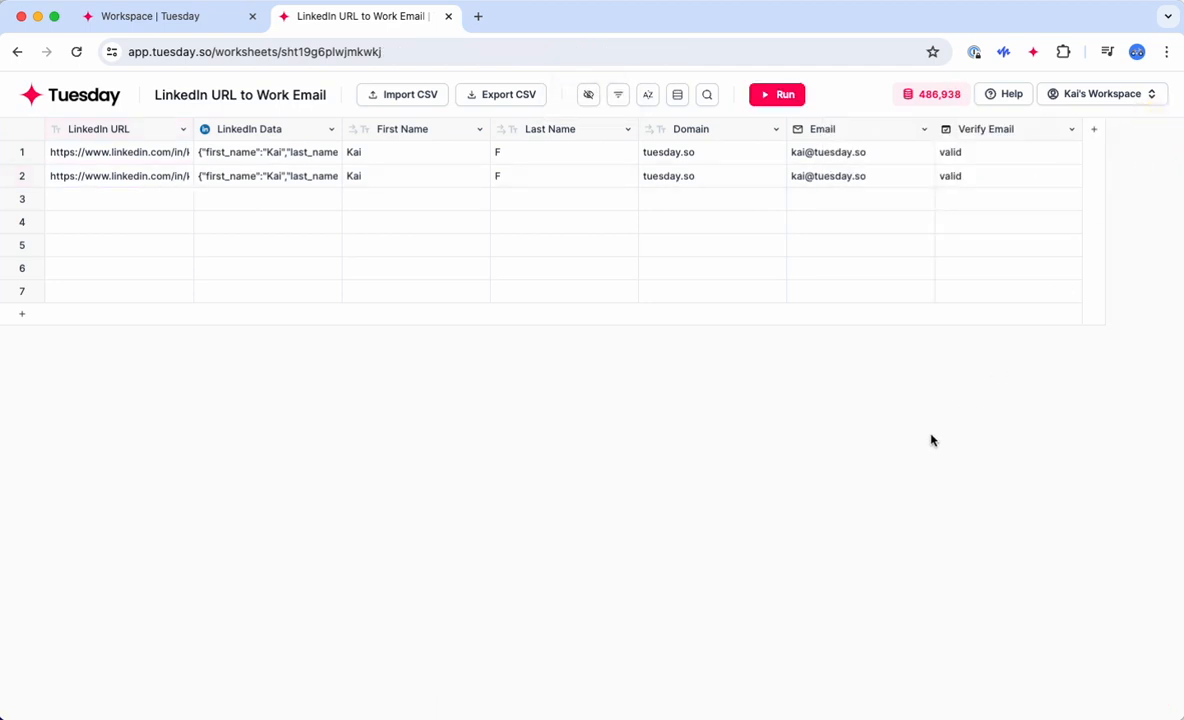
left_click(58, 93)
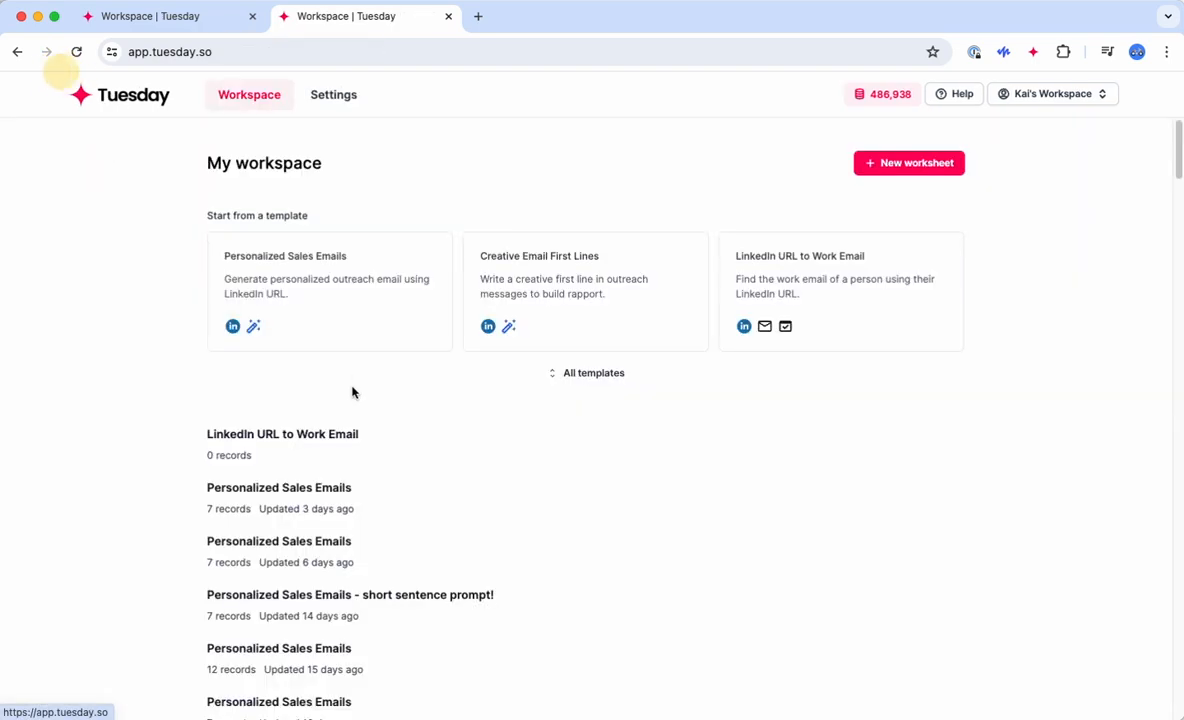
Step: Create a worksheet from the Find Work Email template in the full templates gallery
left_click(585, 372)
scroll(671, 634, "down", 15)
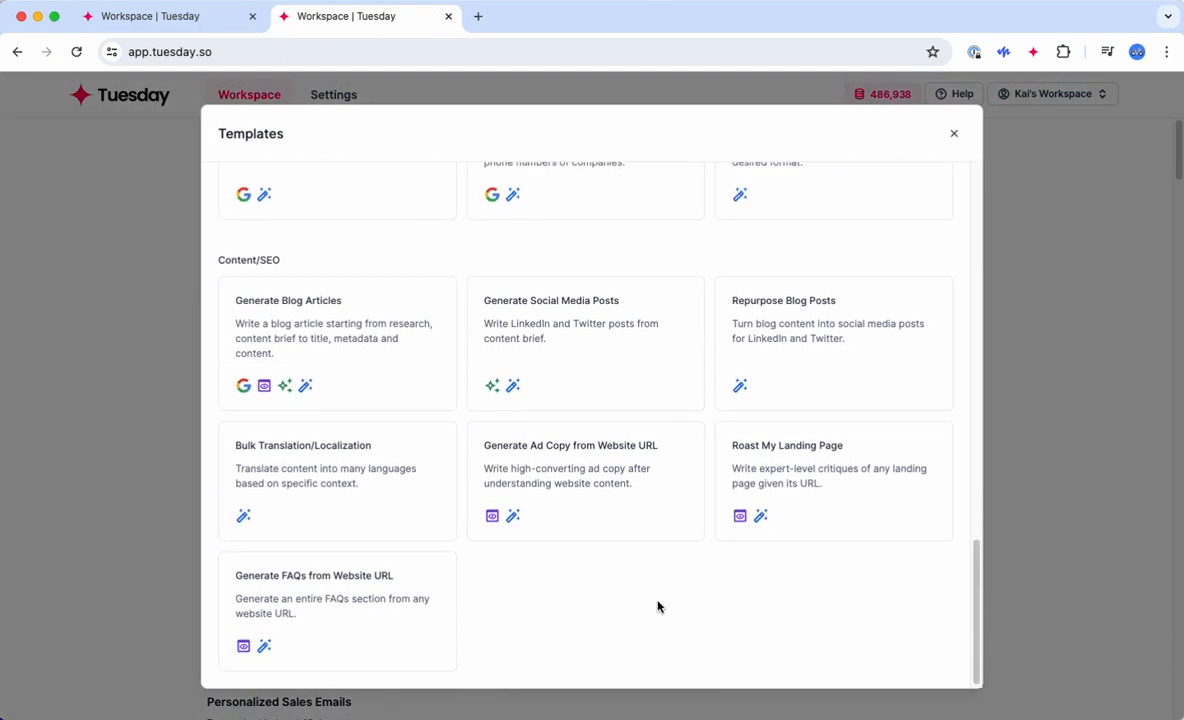
scroll(658, 605, "up", 6)
scroll(649, 589, "up", 6)
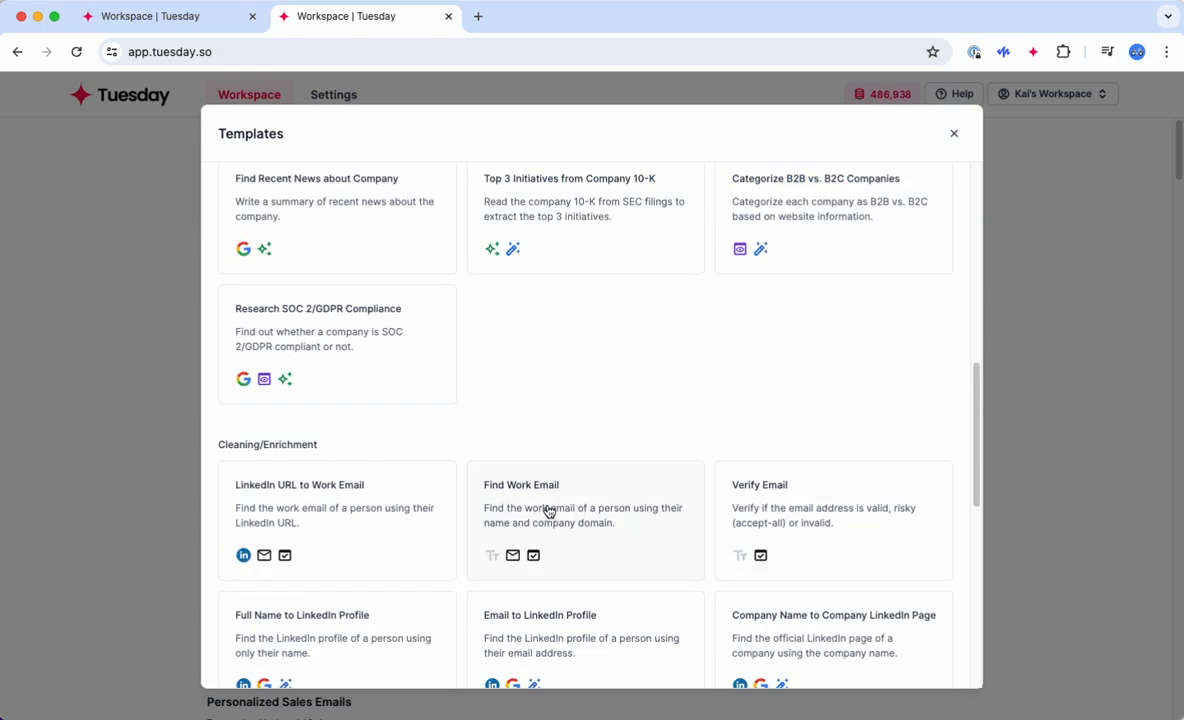
left_click(545, 512)
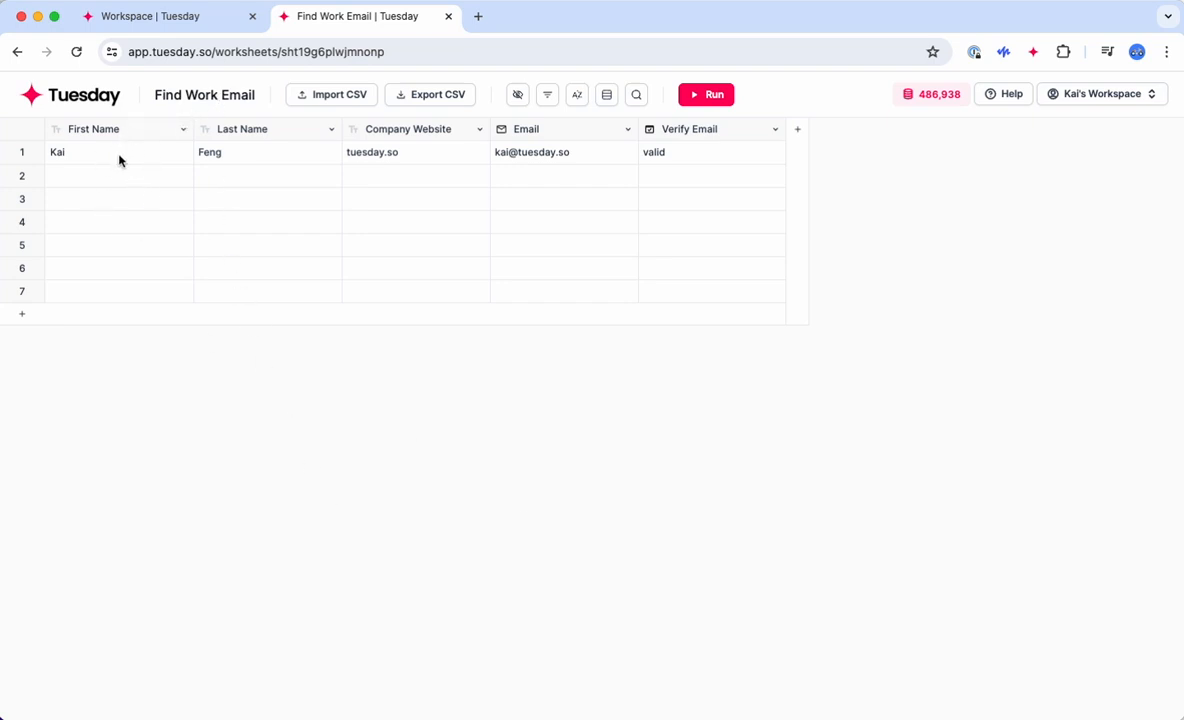
left_click(174, 162)
left_click(272, 158)
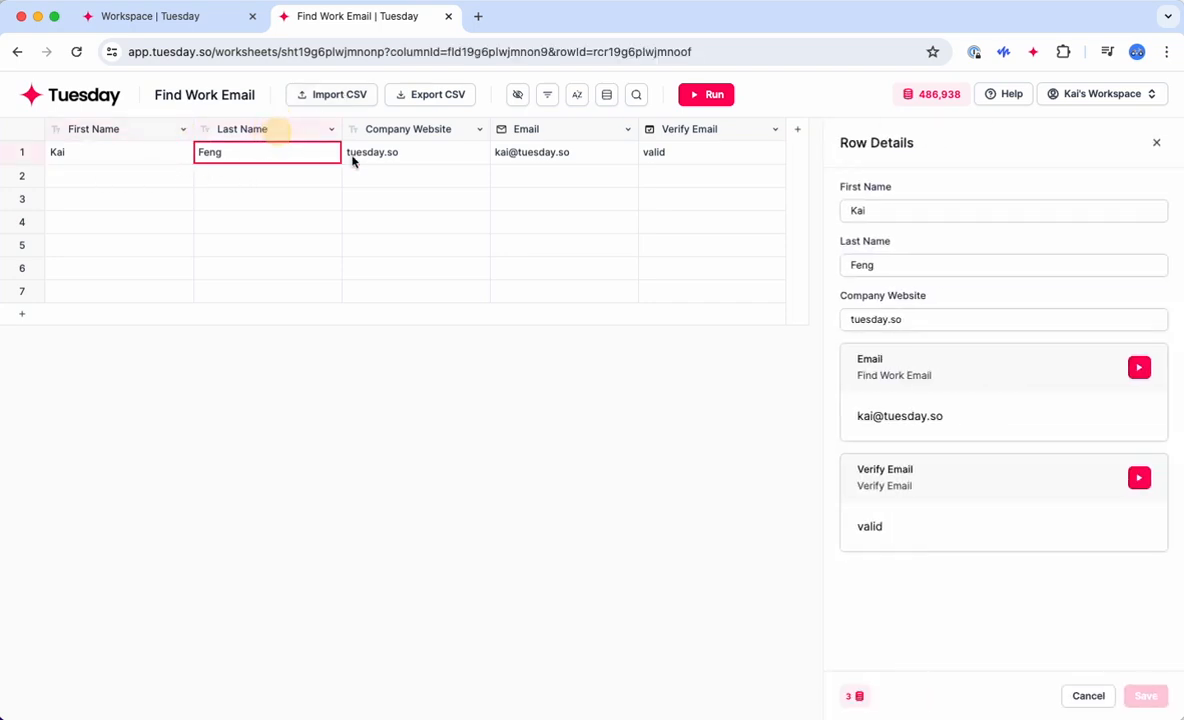
left_click(384, 160)
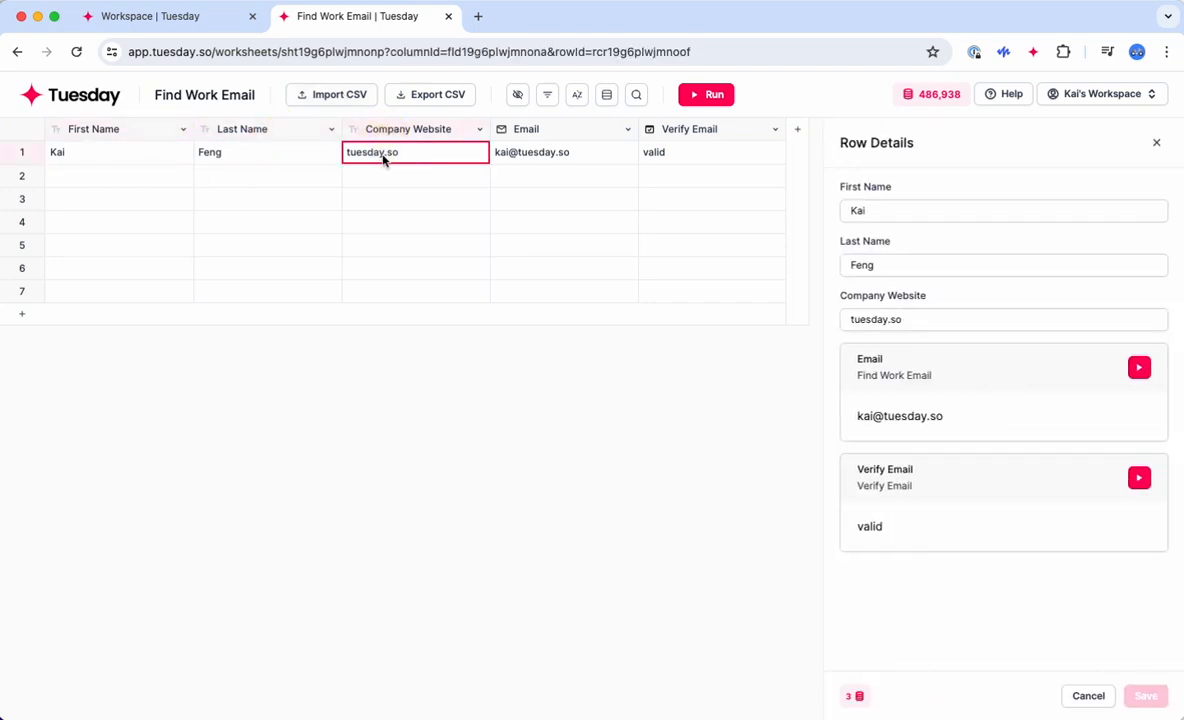
double_click(383, 158)
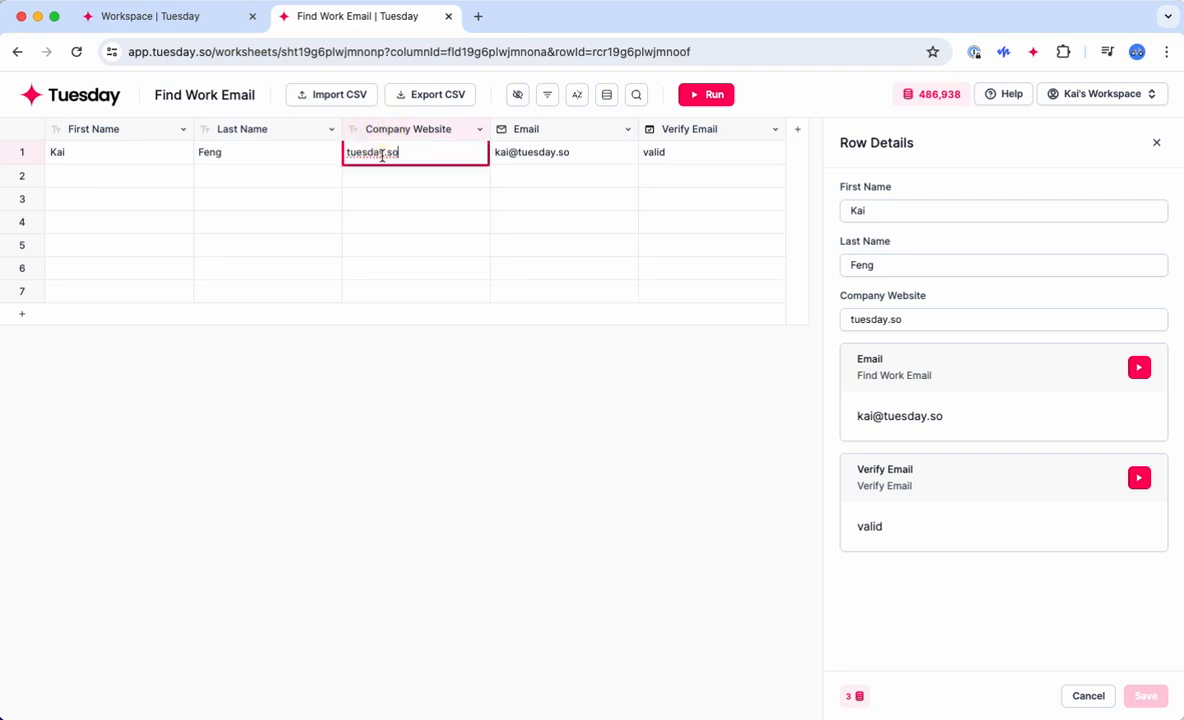
left_click(423, 430)
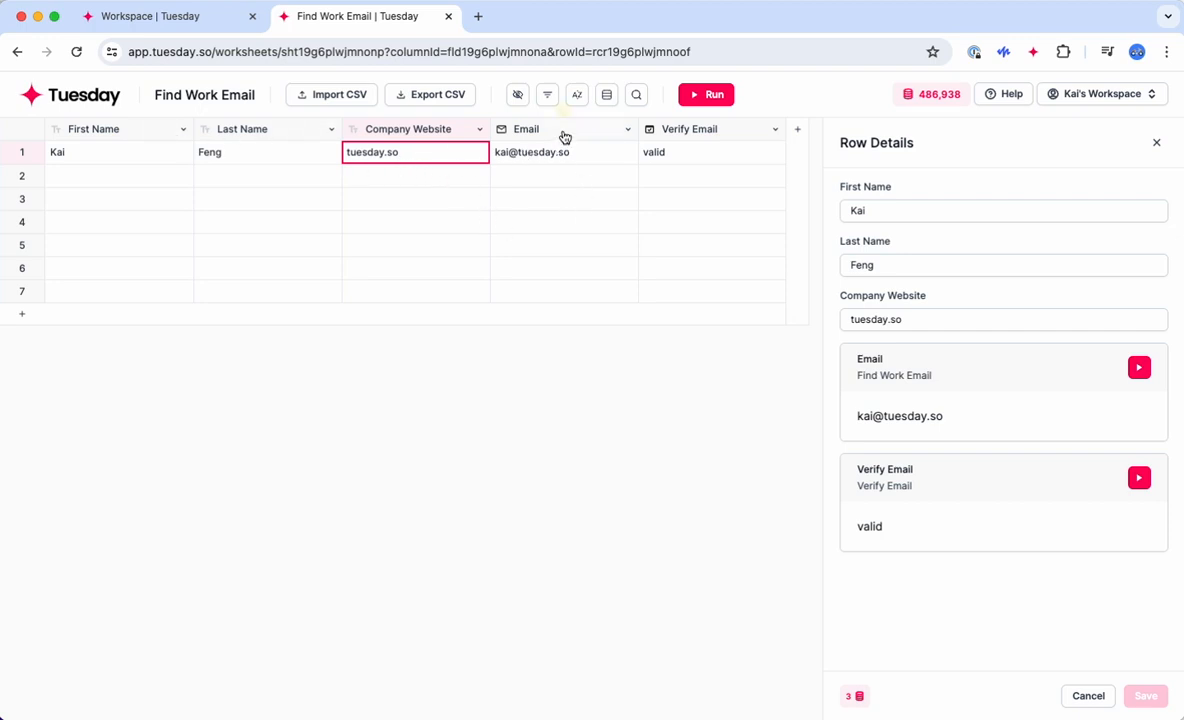
left_click(563, 133)
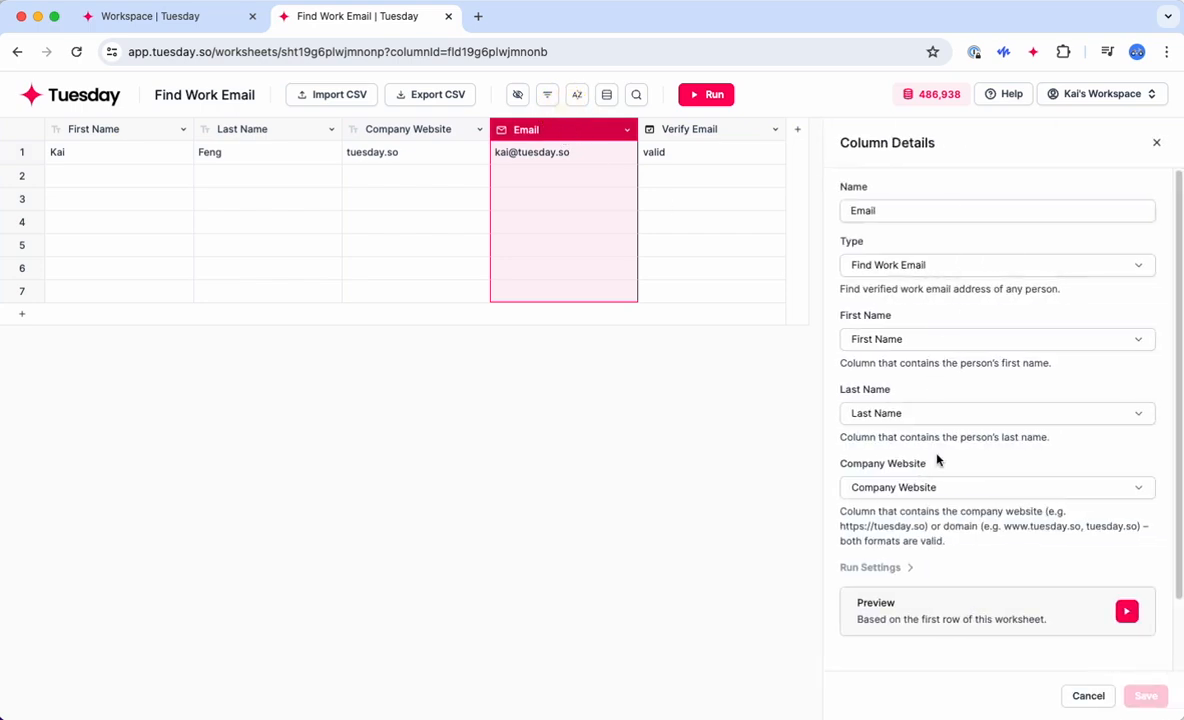
scroll(945, 500, "down", 2)
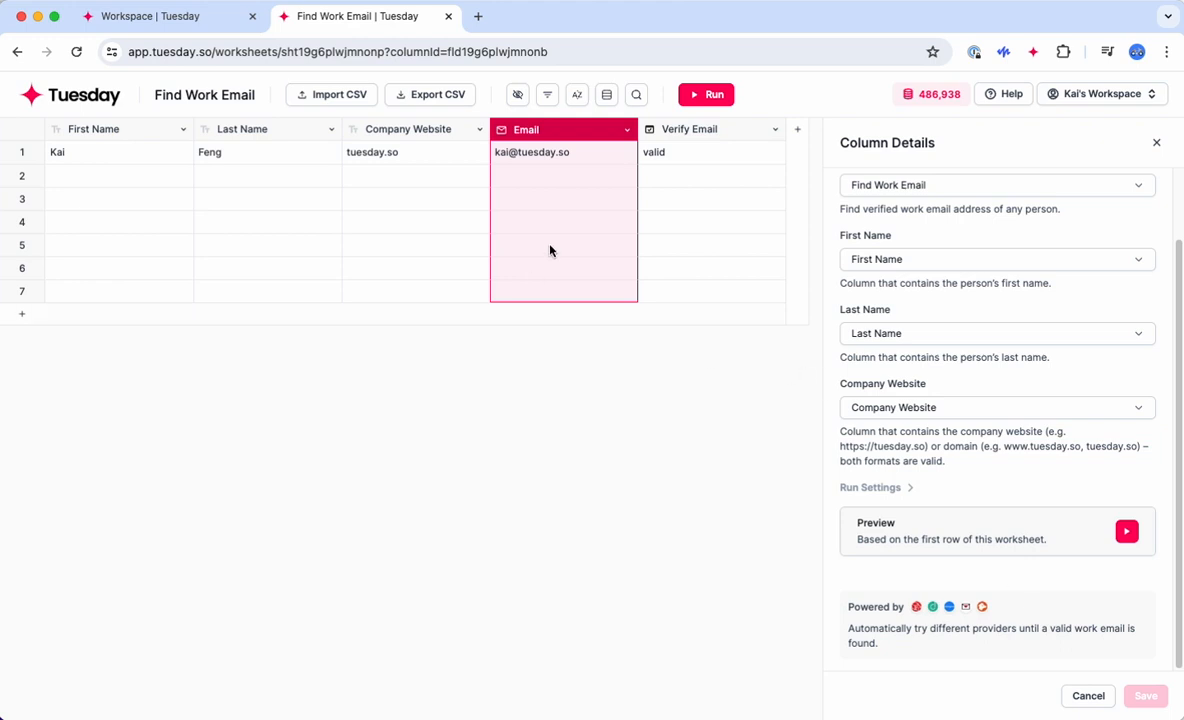
left_click(1156, 143)
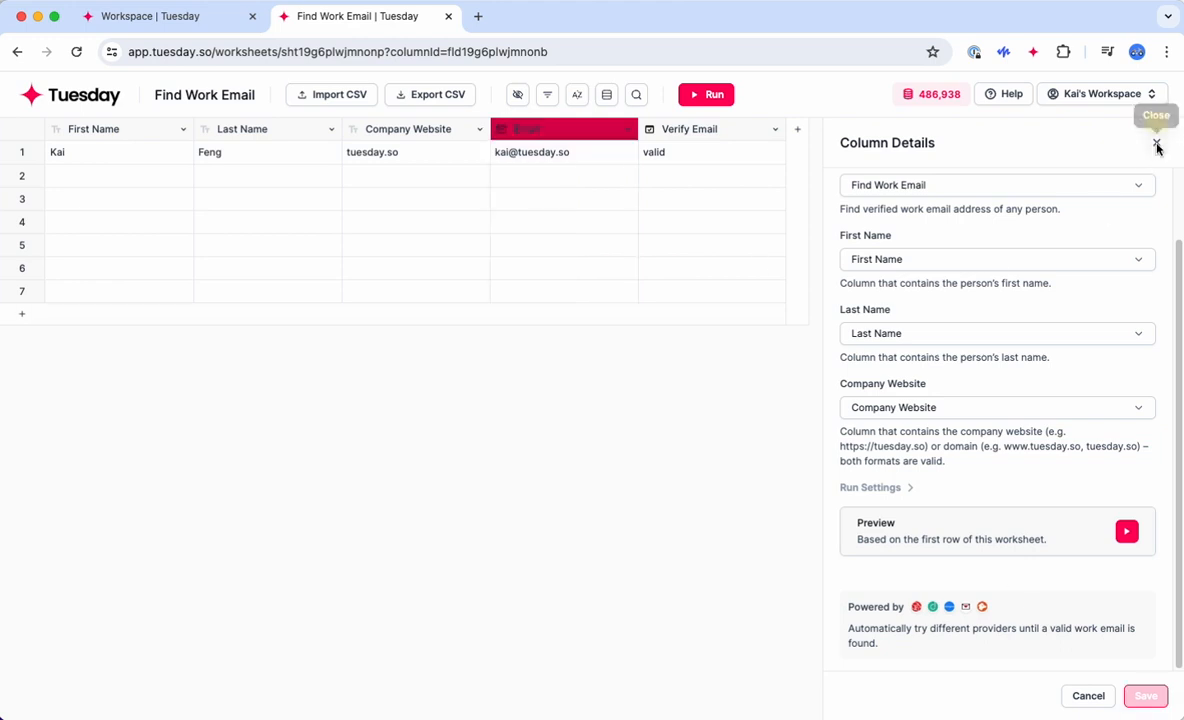
left_click(584, 156)
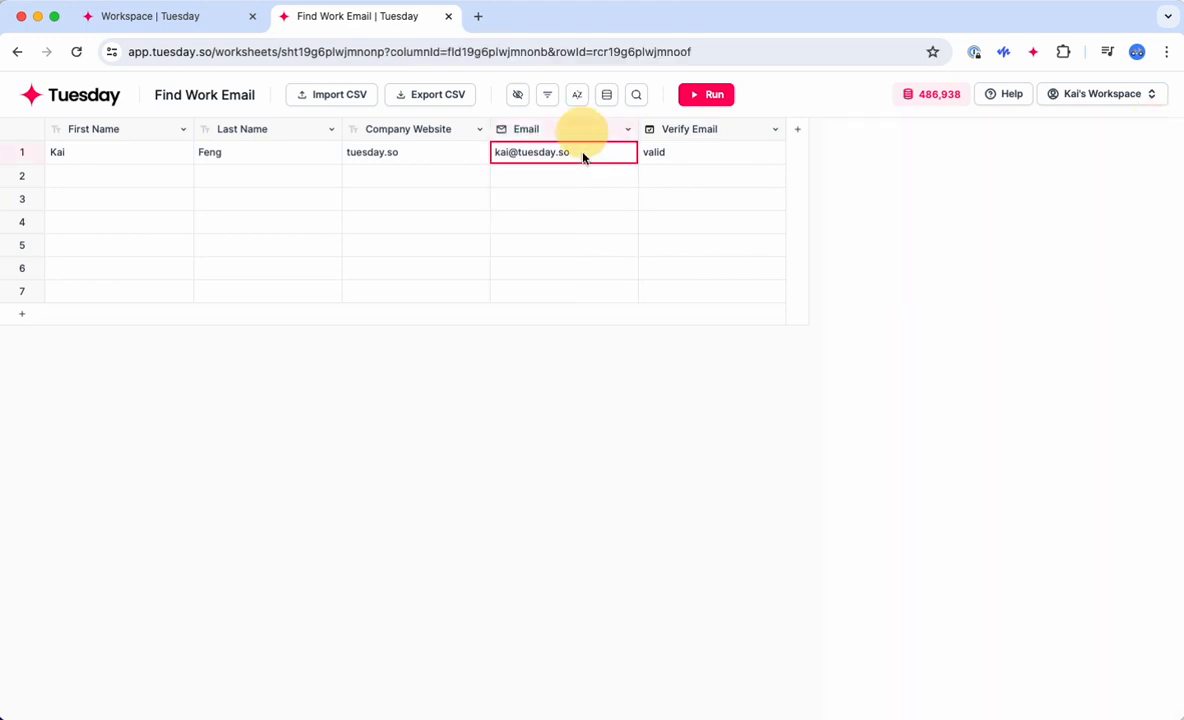
left_click(688, 132)
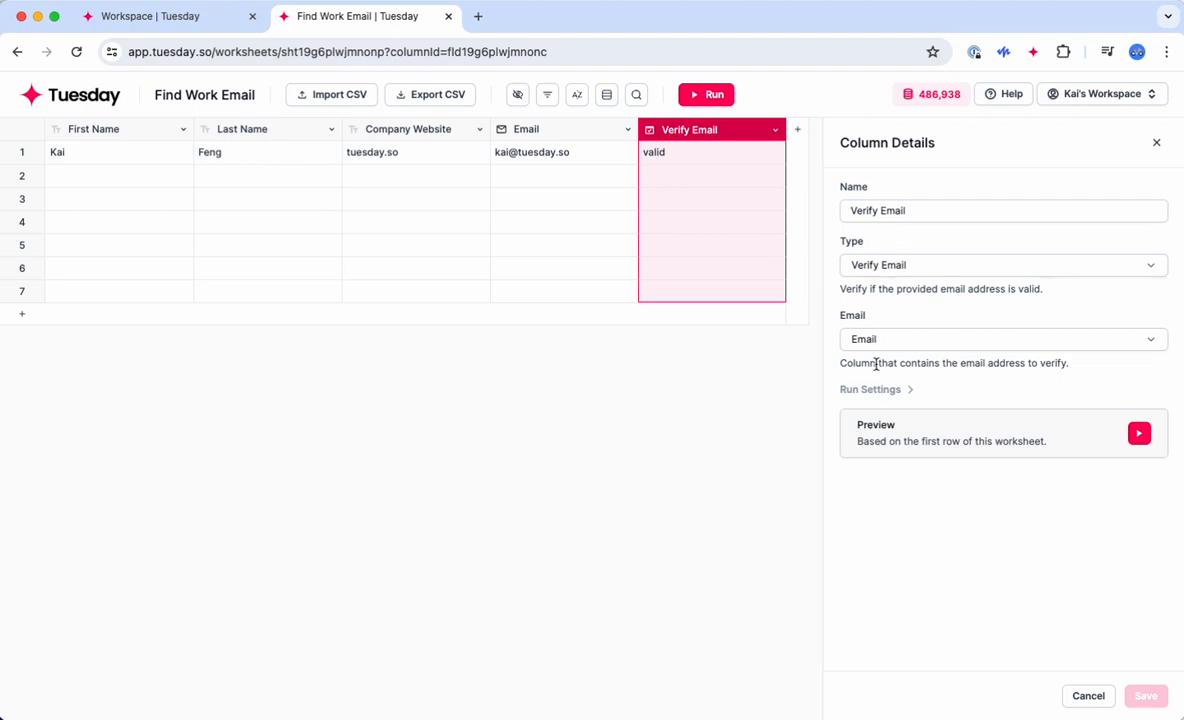
left_click(1155, 144)
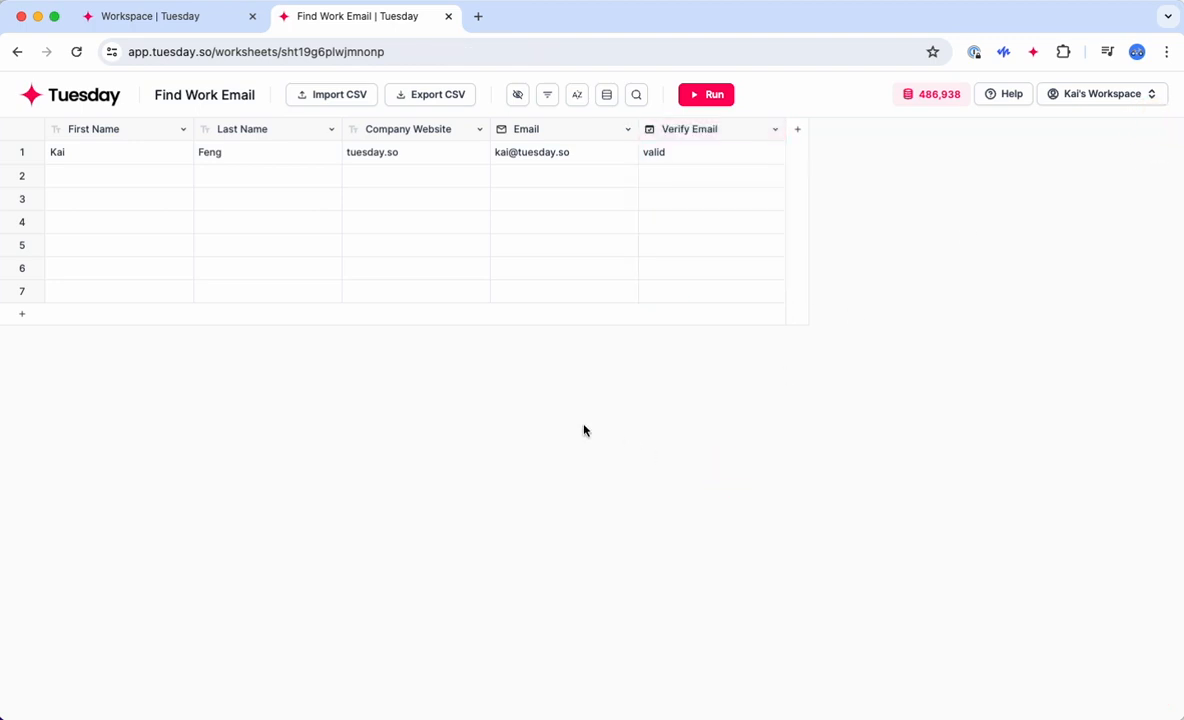
Step: Create a new worksheet from the Verify Email template
left_click(72, 90)
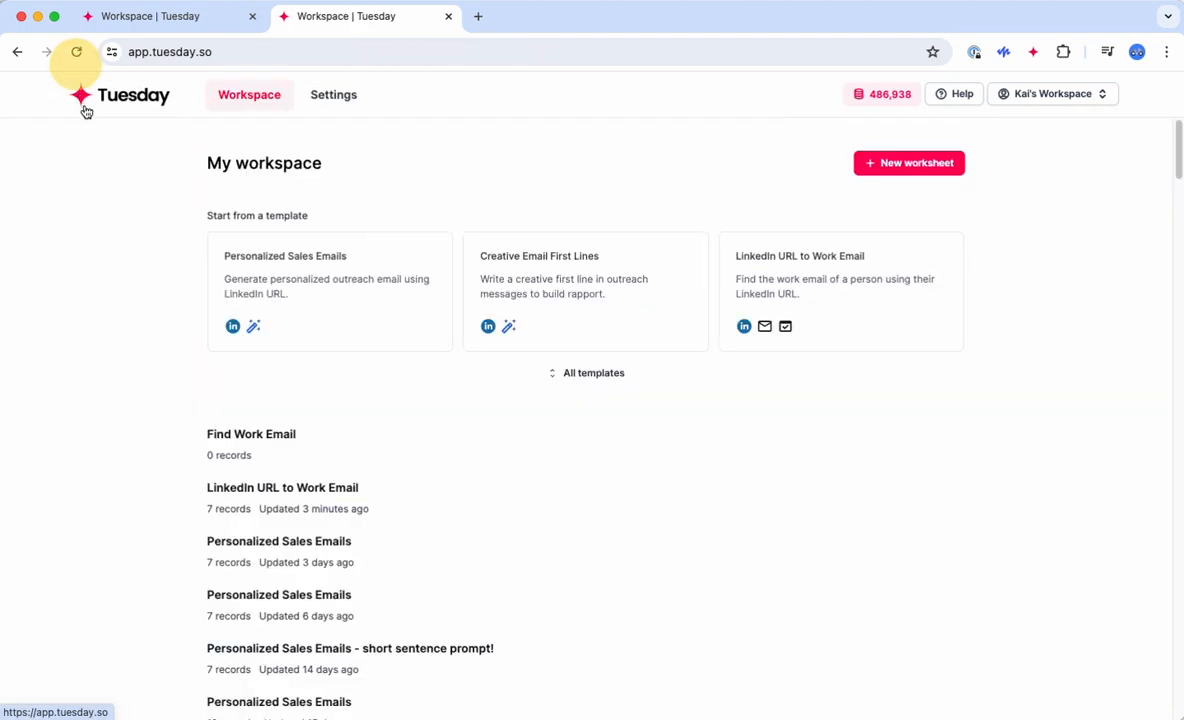
left_click(587, 372)
scroll(752, 538, "down", 15)
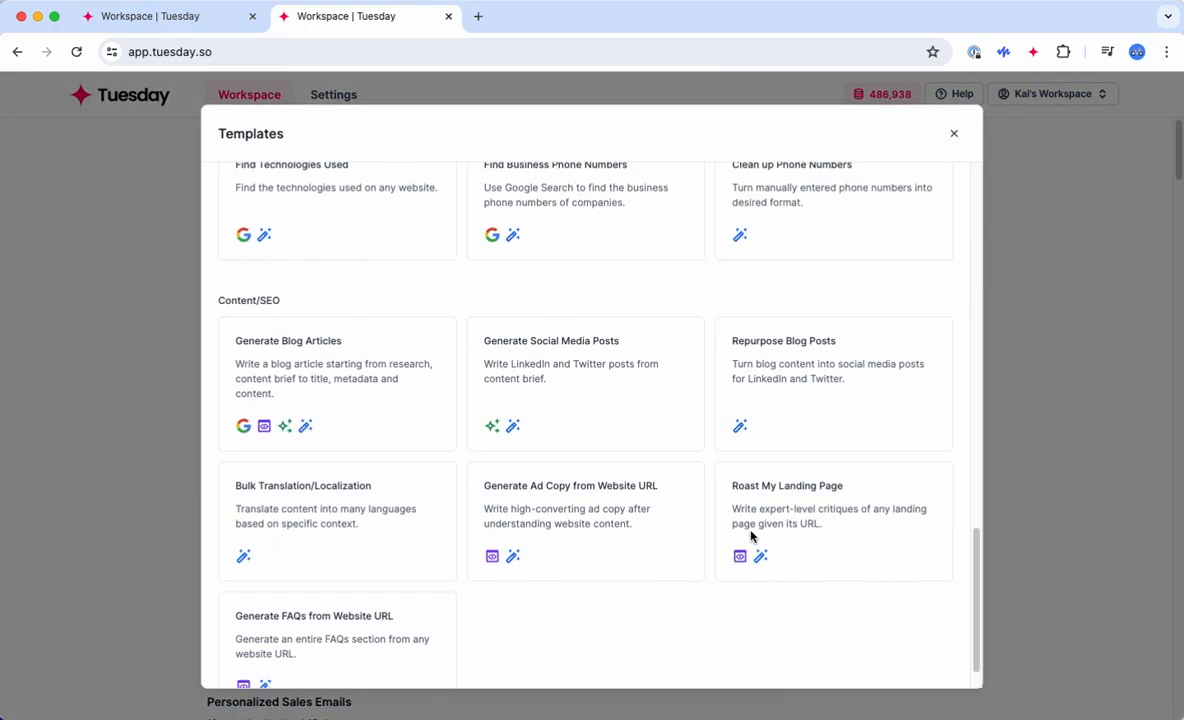
scroll(752, 538, "up", 5)
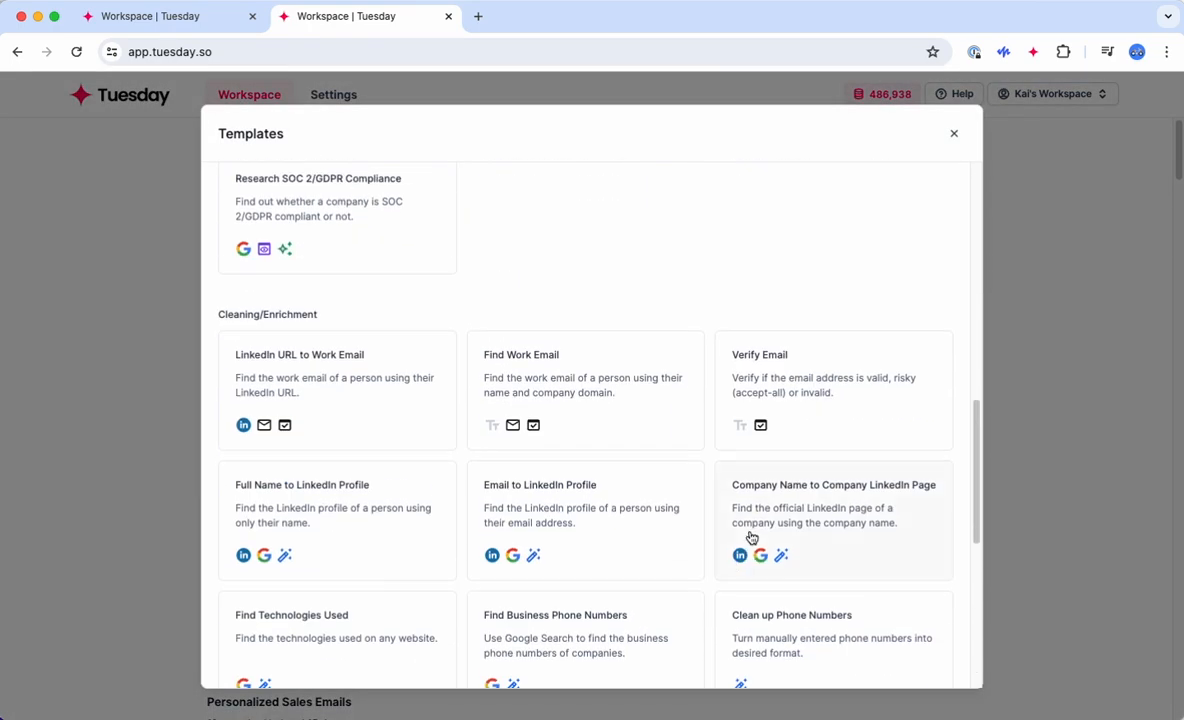
left_click(793, 381)
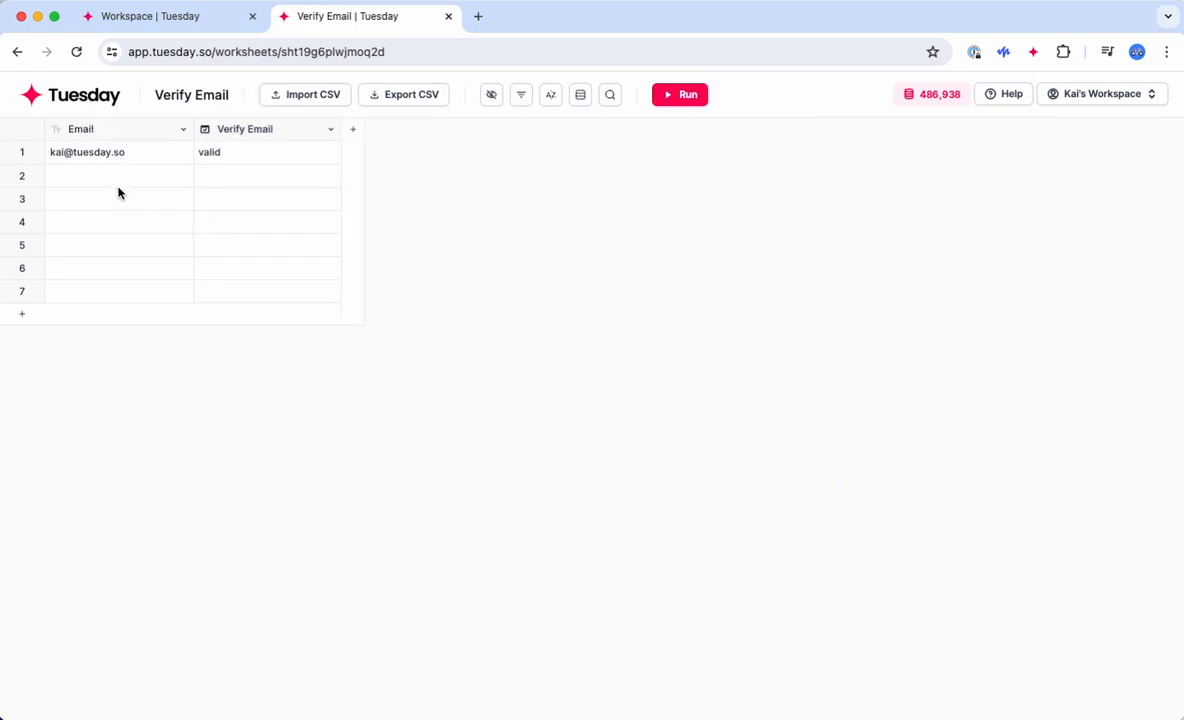
Step: Review the Verify Email column's settings, then return to My workspace
left_click(259, 131)
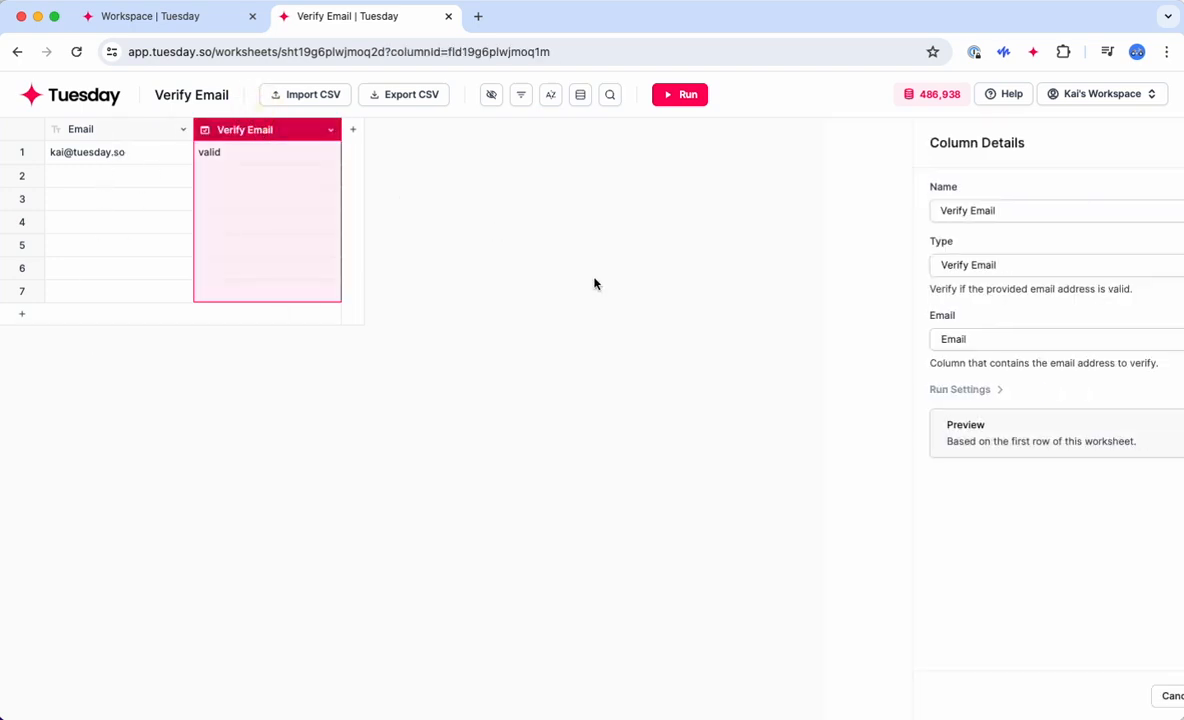
left_click(1156, 142)
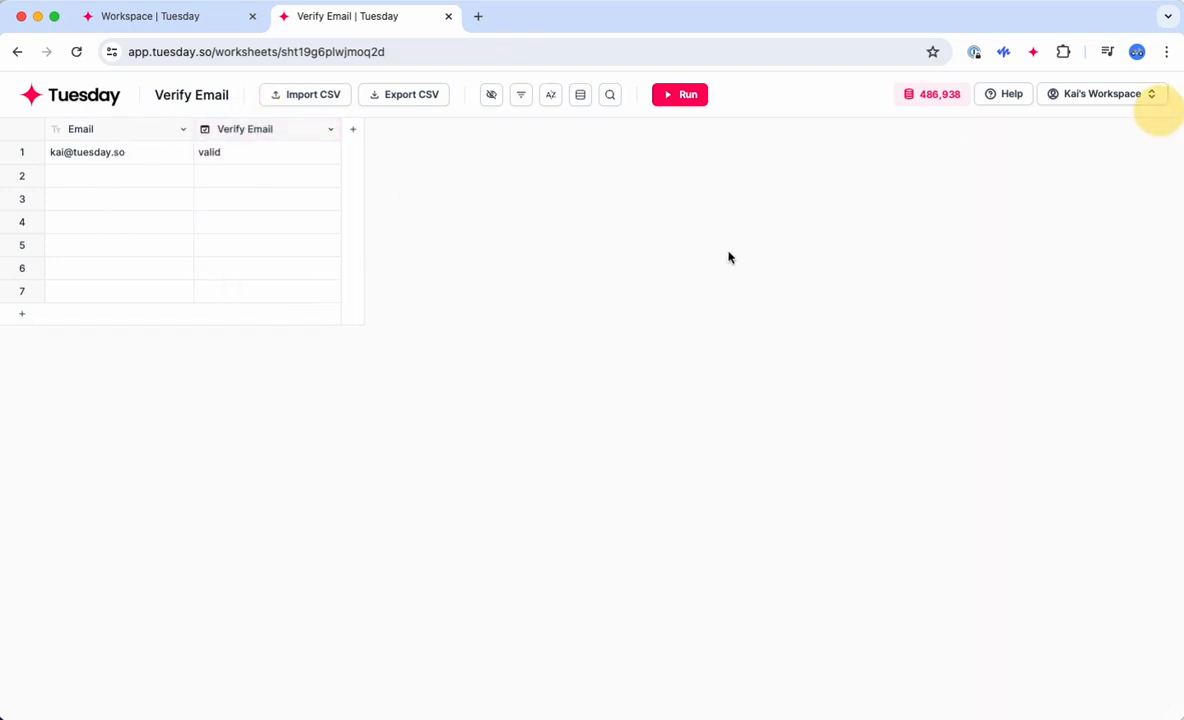
left_click(721, 241)
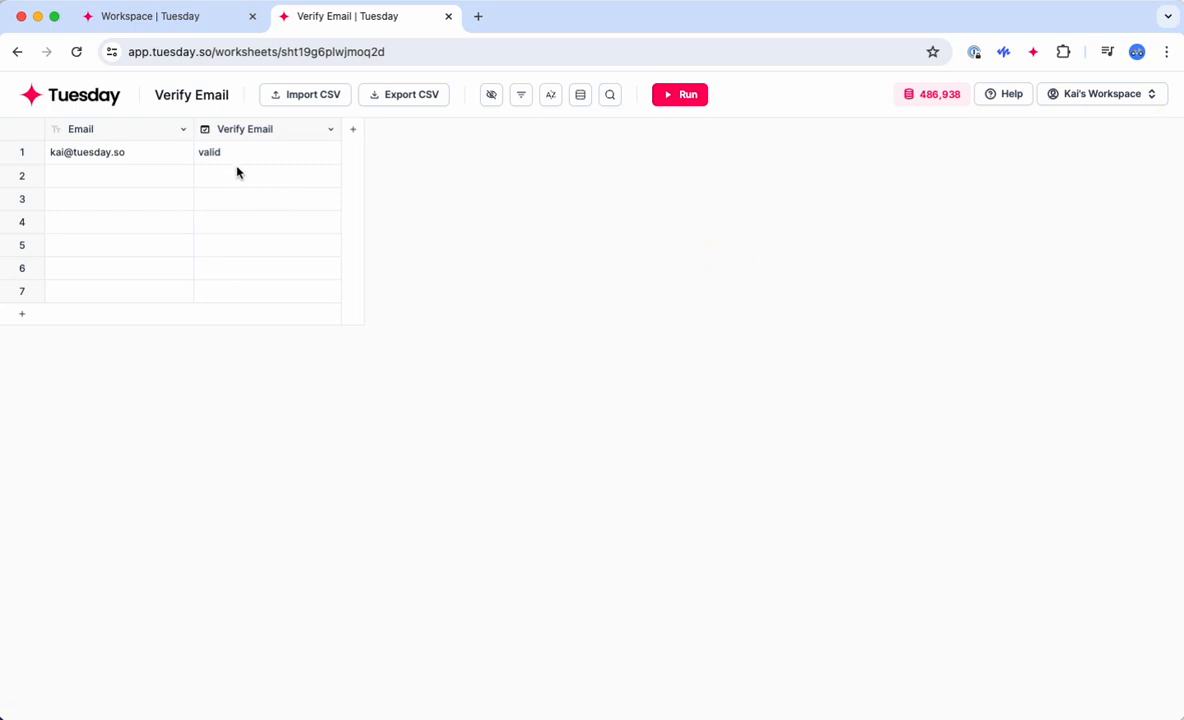
left_click(66, 97)
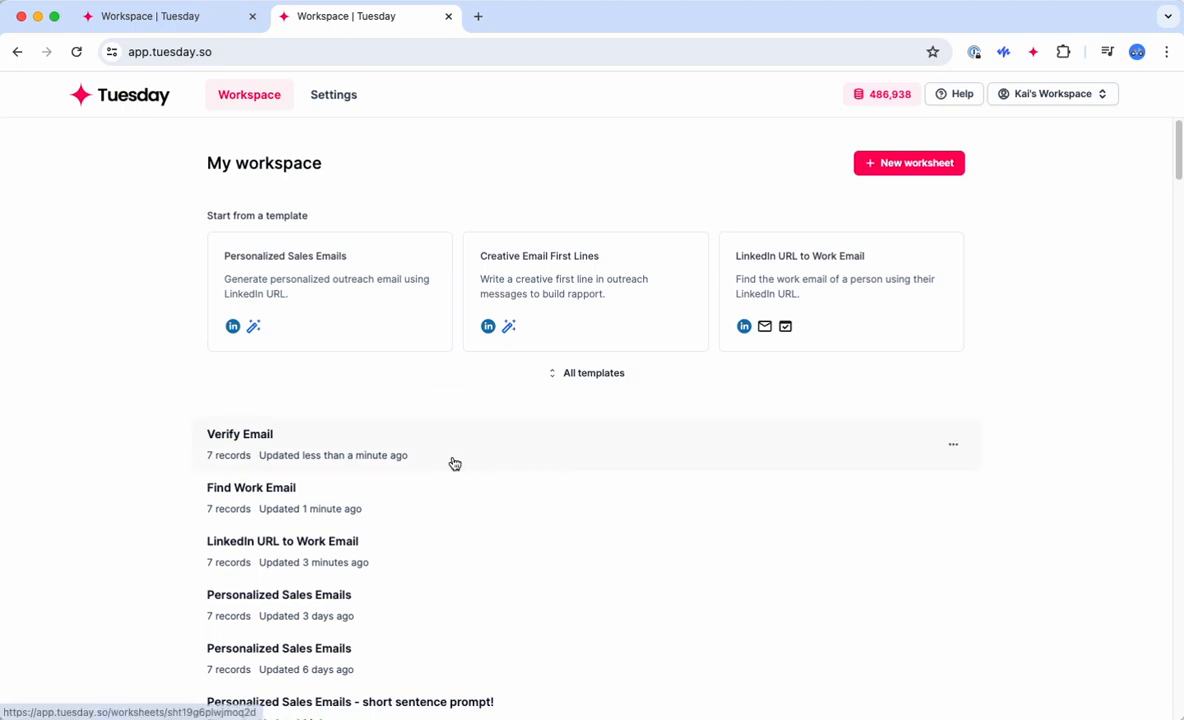
Step: Create a worksheet from the Personalized Sales Emails template and read row 1's message
left_click(338, 270)
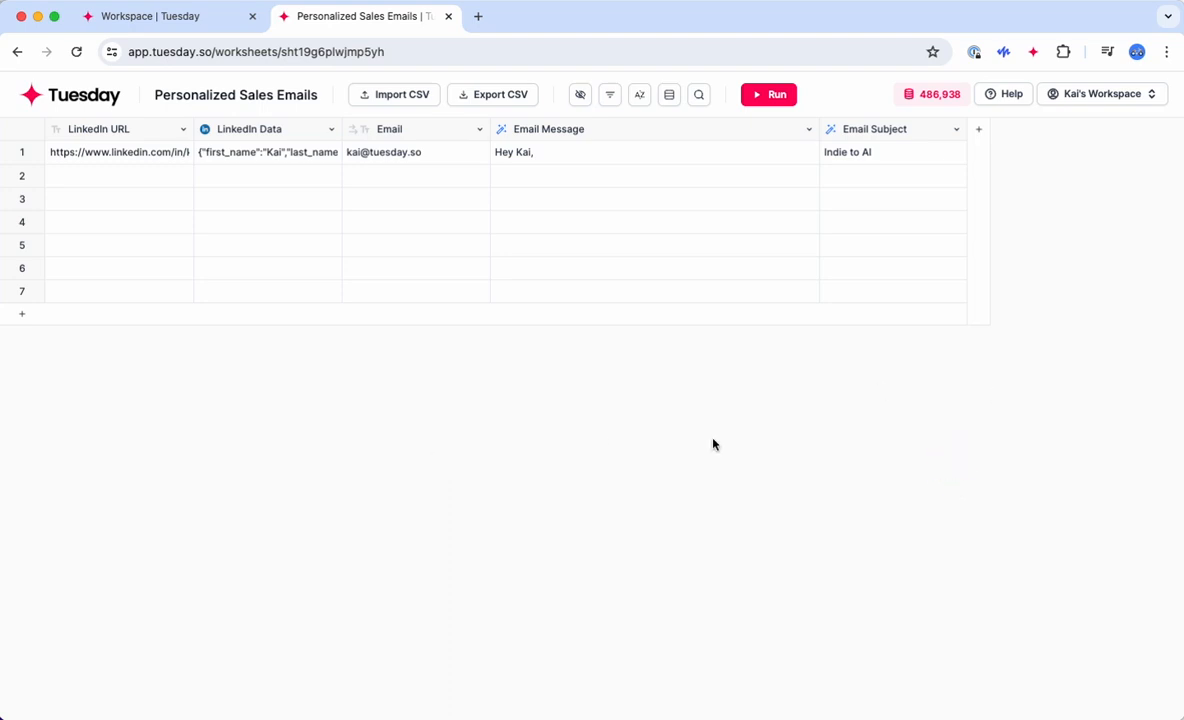
left_click(407, 155)
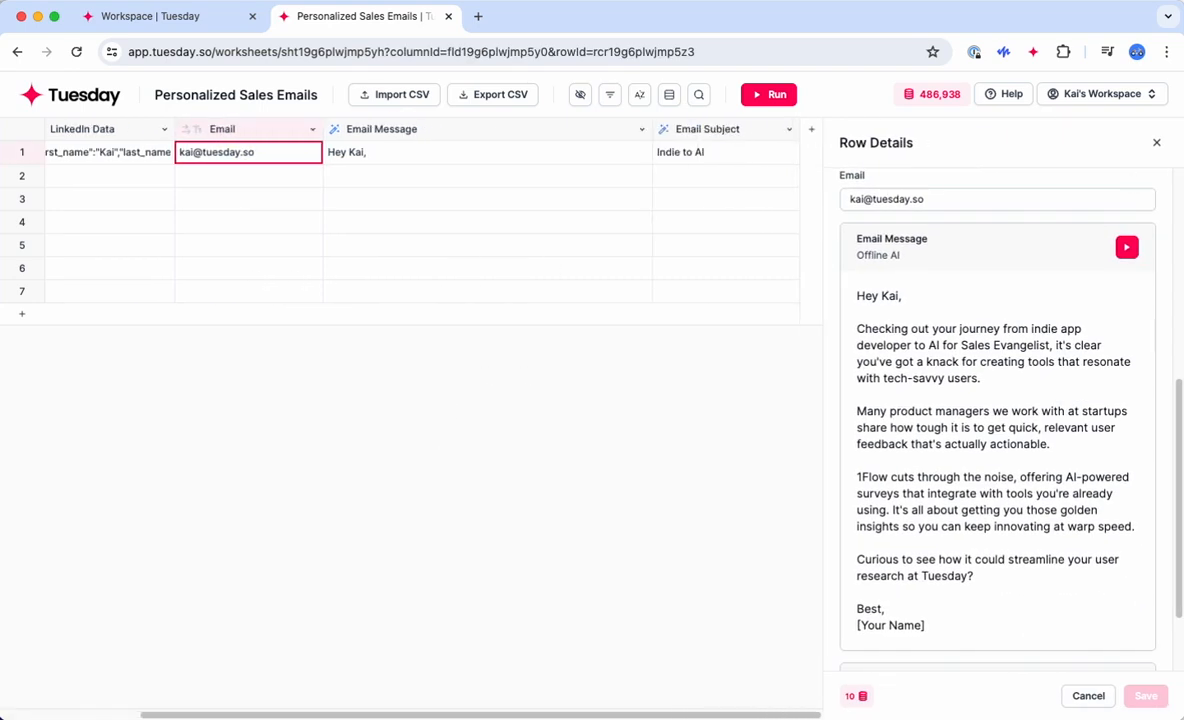
left_click(1156, 142)
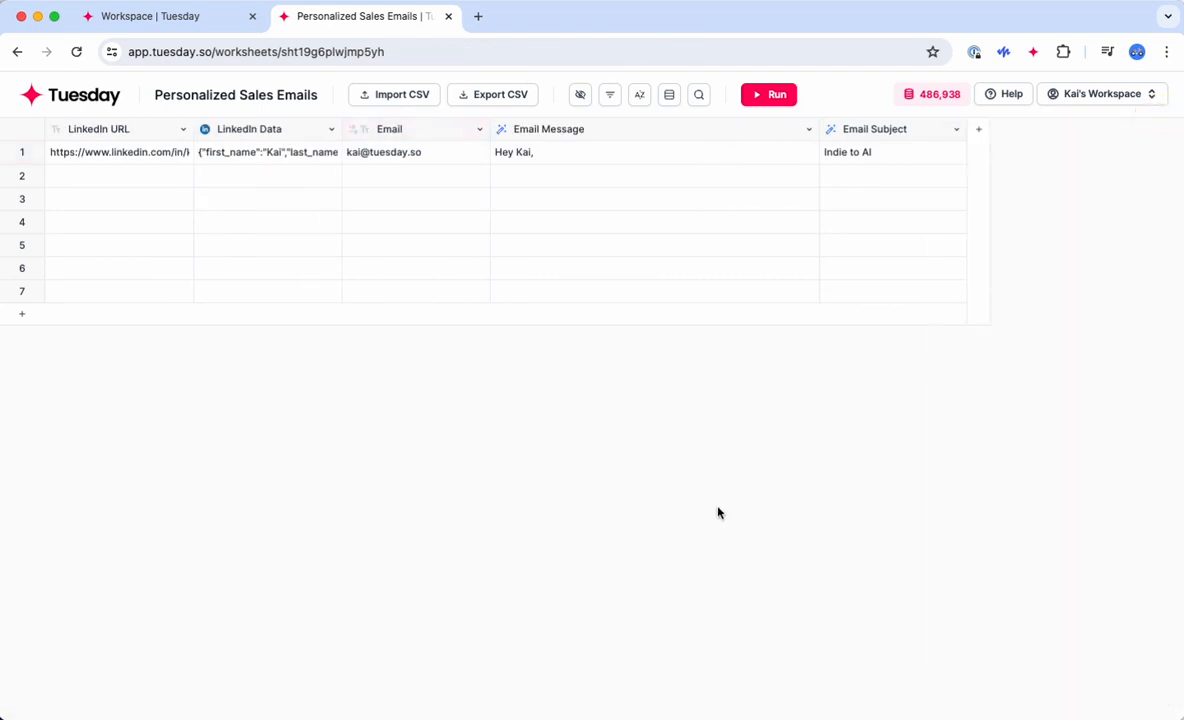
Step: Delete the Email column and add an empty Column E, discarding its Find Work Email setup
left_click(427, 128)
left_click(477, 350)
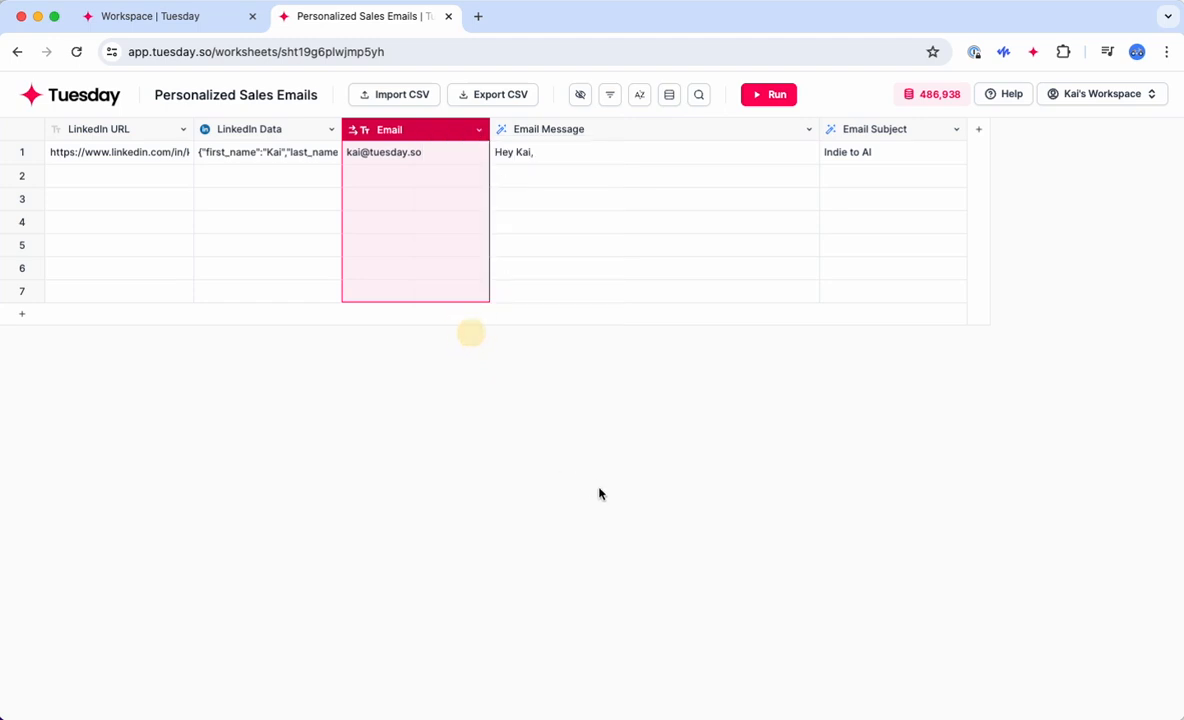
left_click(698, 478)
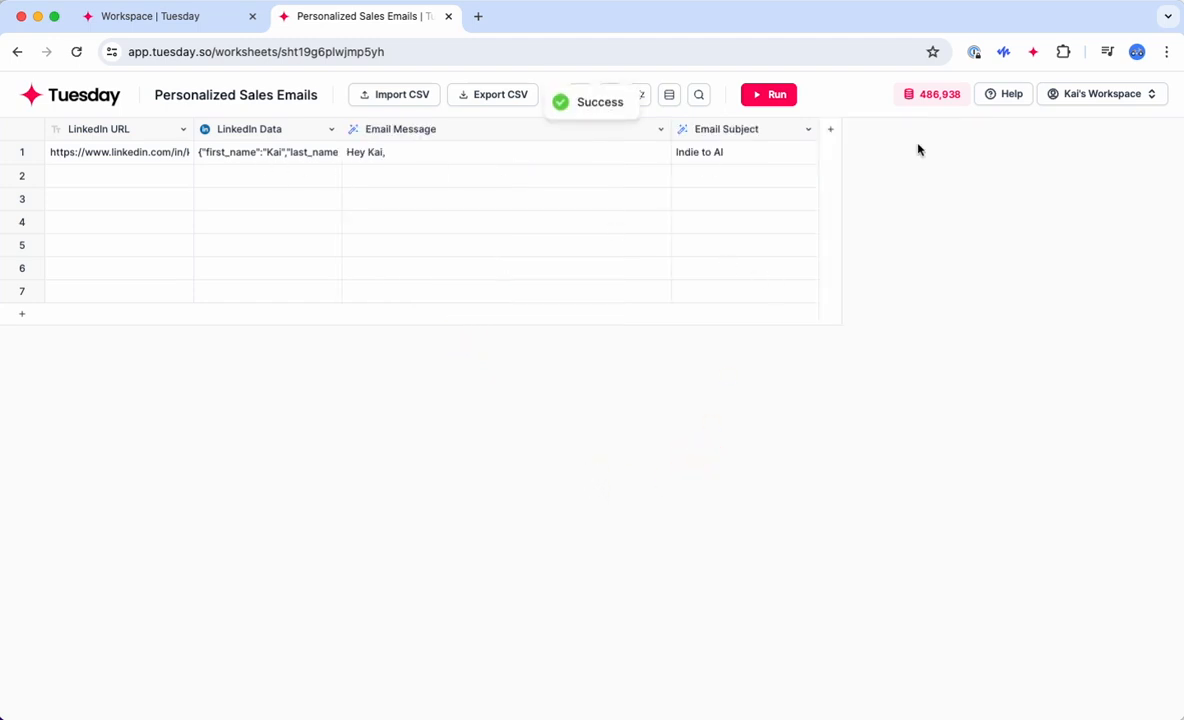
left_click(830, 129)
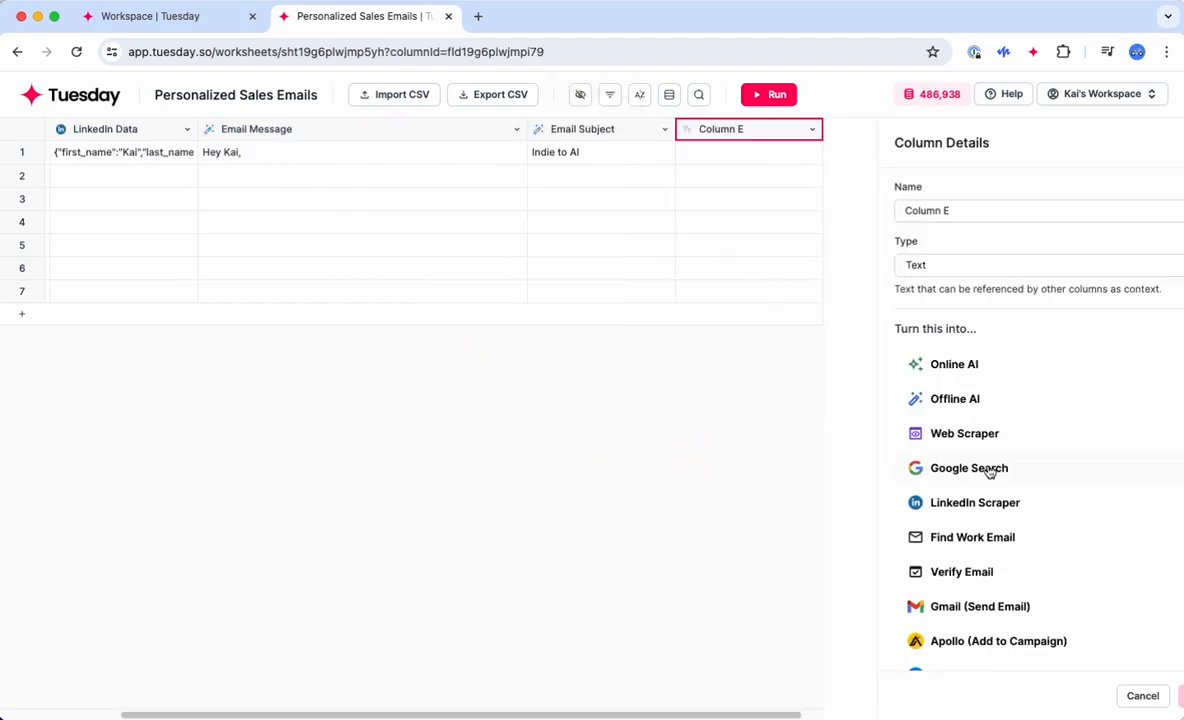
scroll(988, 470, "down", 1)
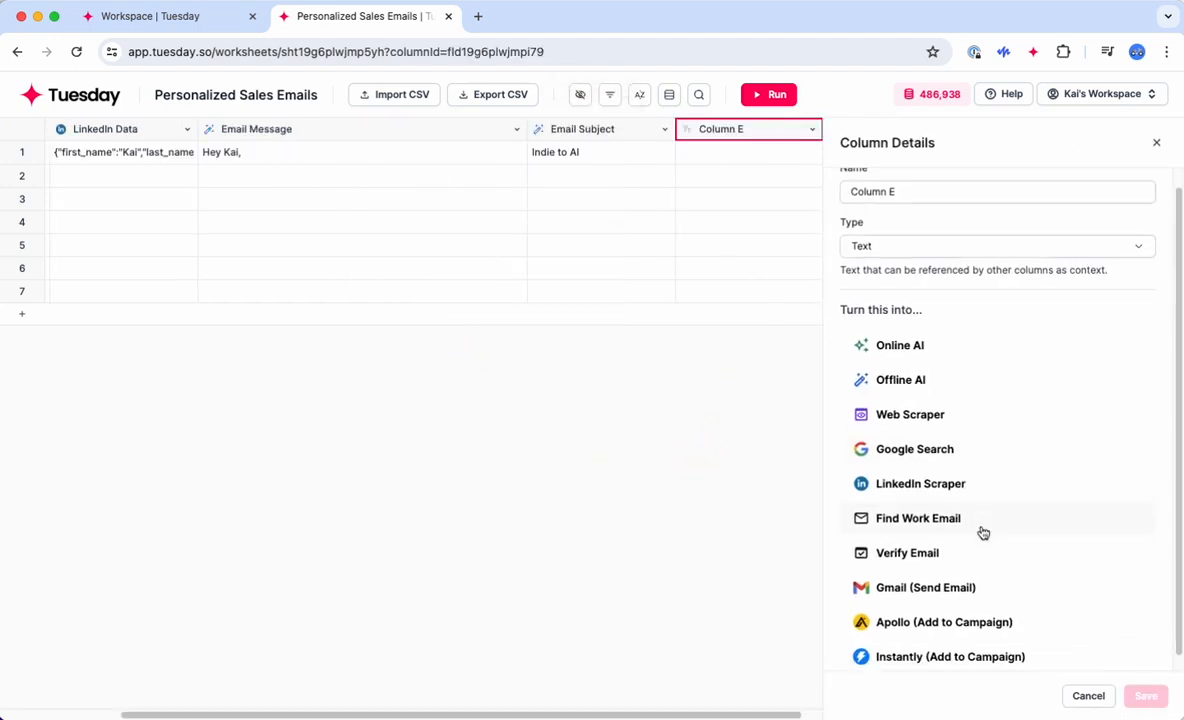
left_click(930, 506)
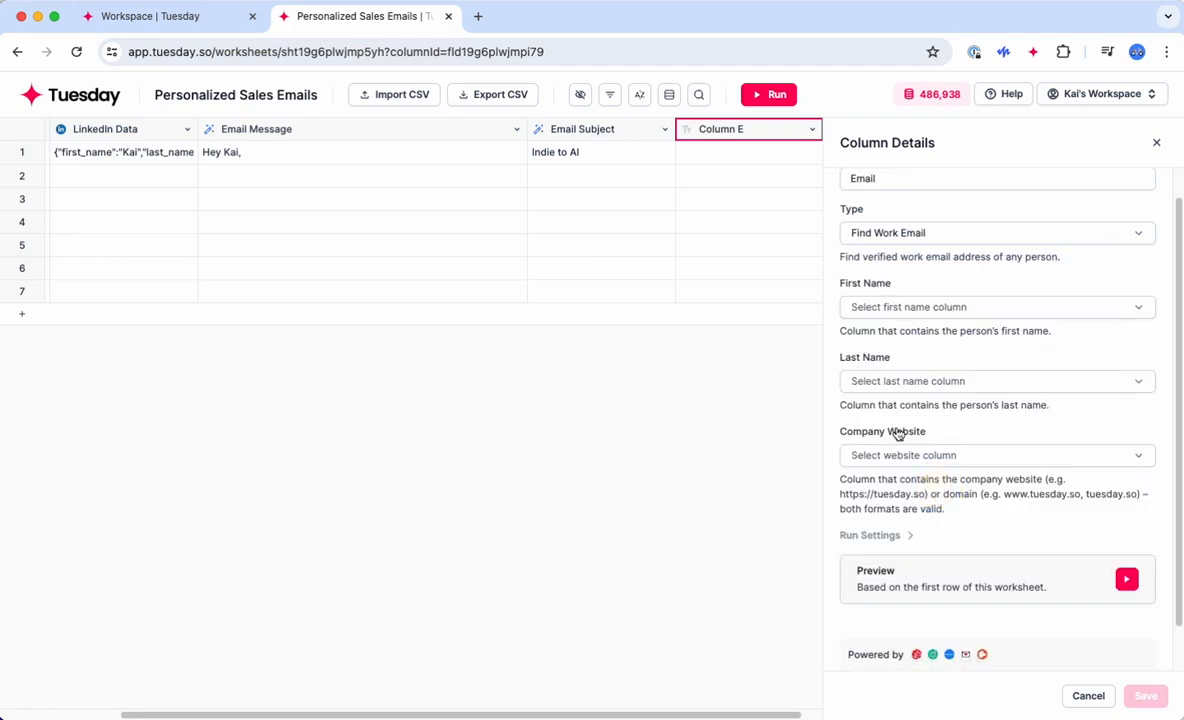
left_click(1156, 143)
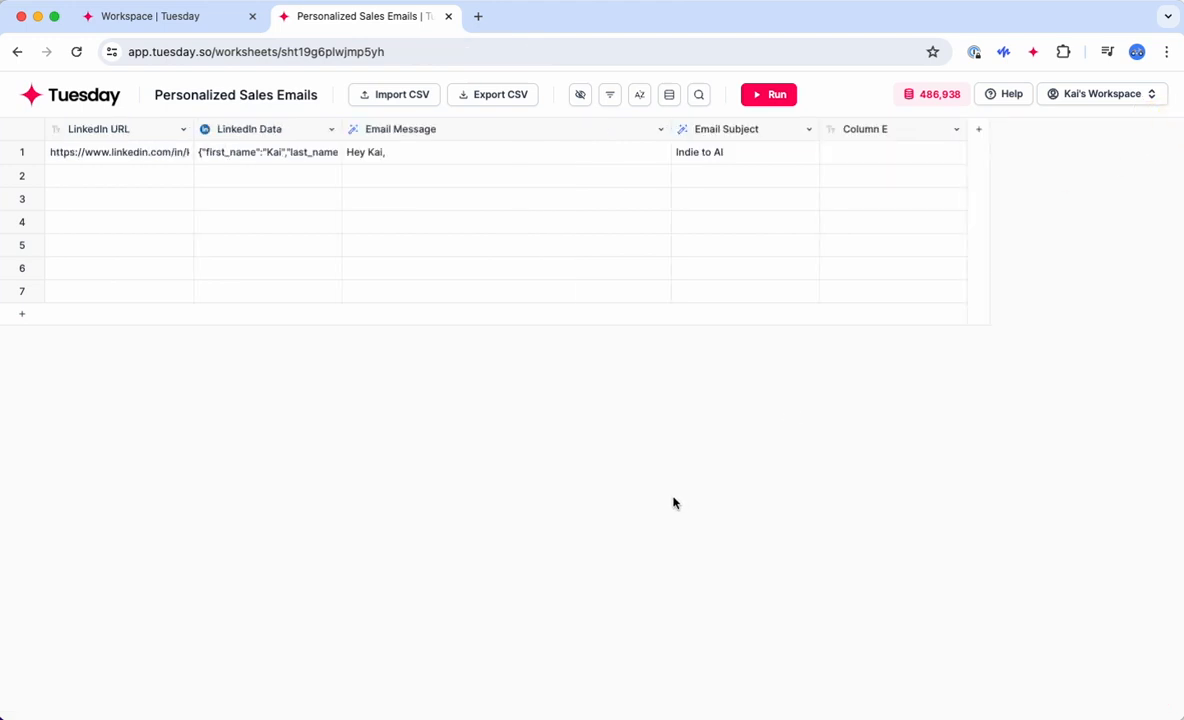
Step: Extract first_name, last_name and company website from row 1's LinkedIn Data into new columns
left_click(300, 157)
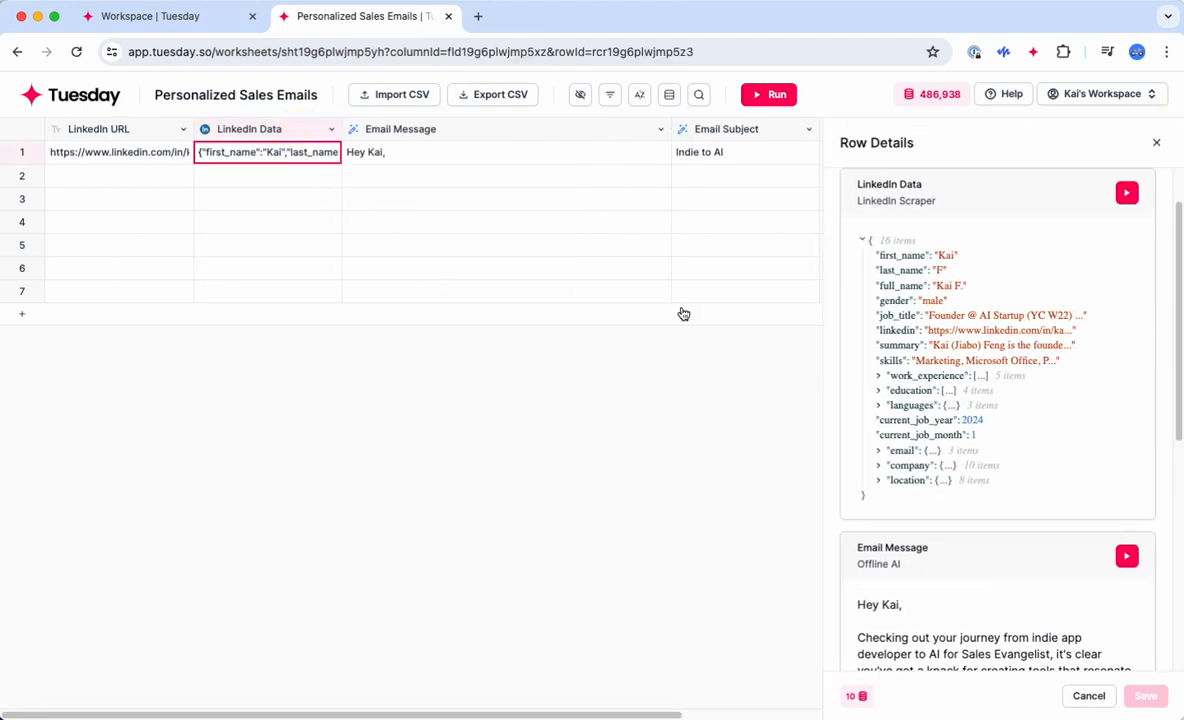
mouse_move(955, 256)
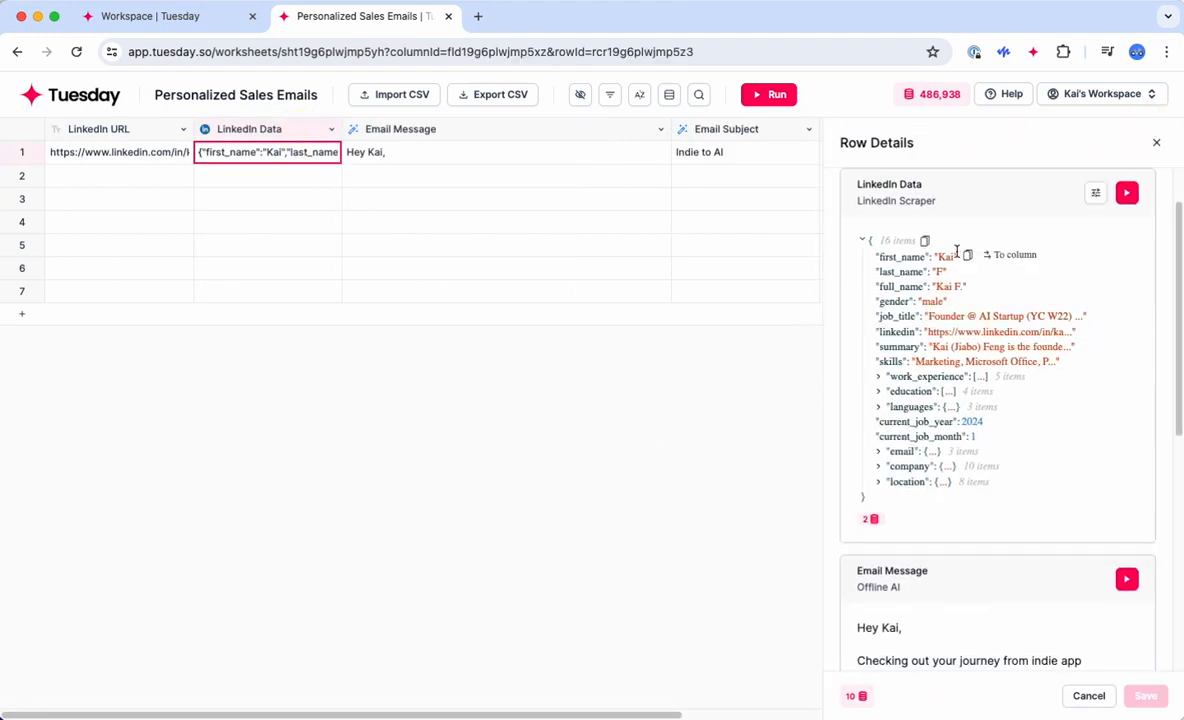
left_click(1015, 256)
left_click(995, 270)
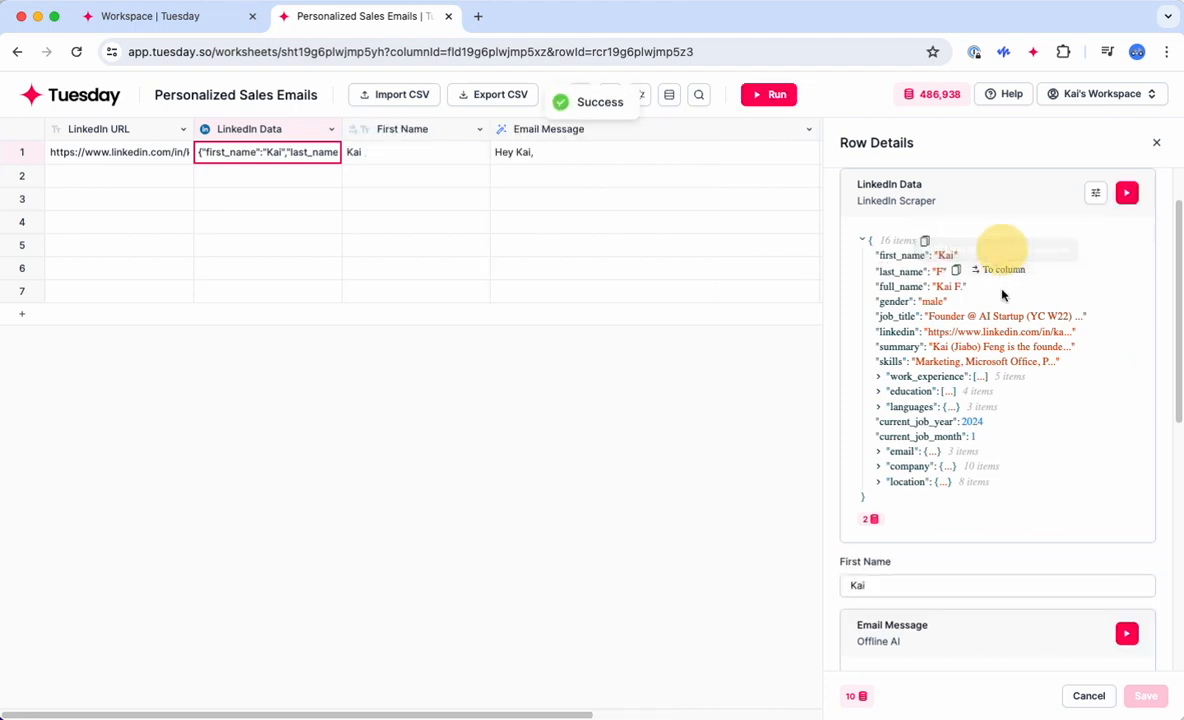
left_click(880, 465)
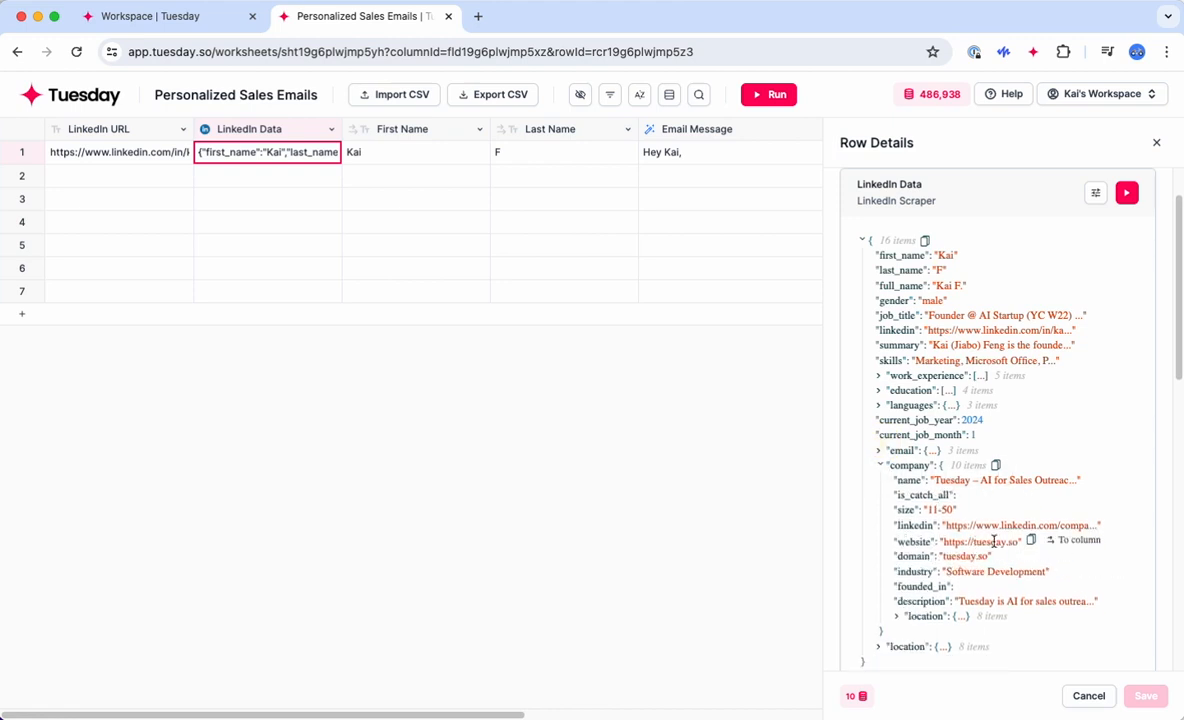
left_click(1075, 545)
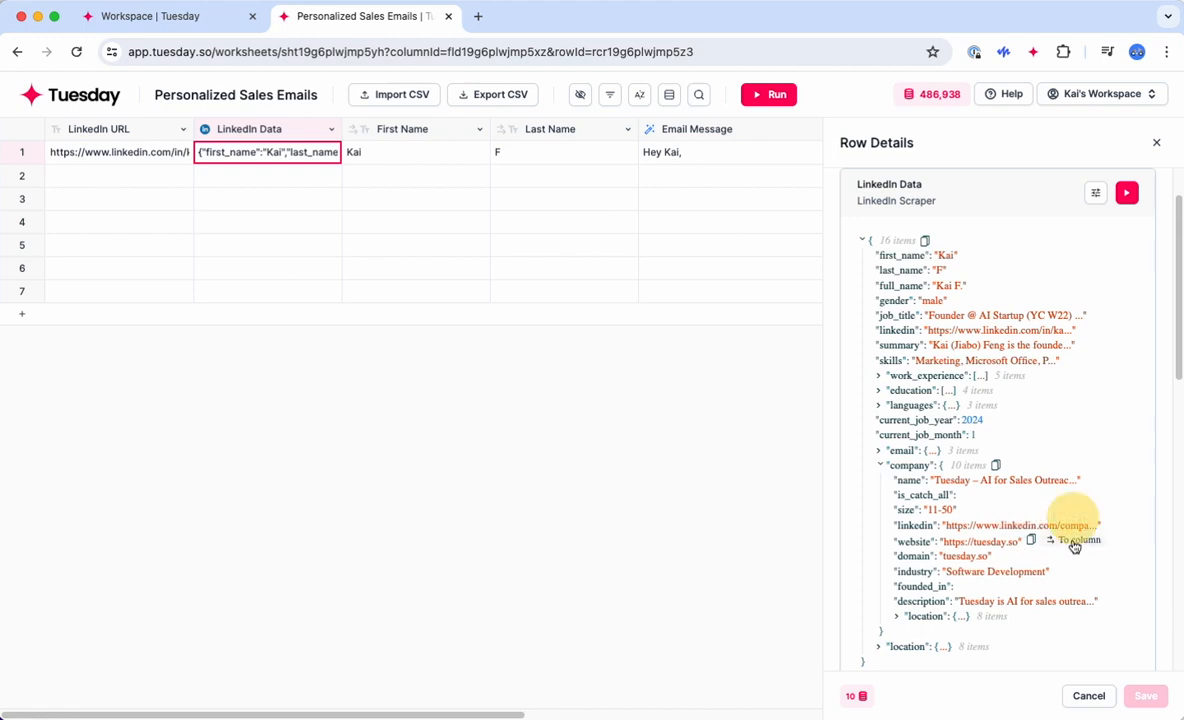
left_click(1154, 145)
scroll(826, 244, "right", 3)
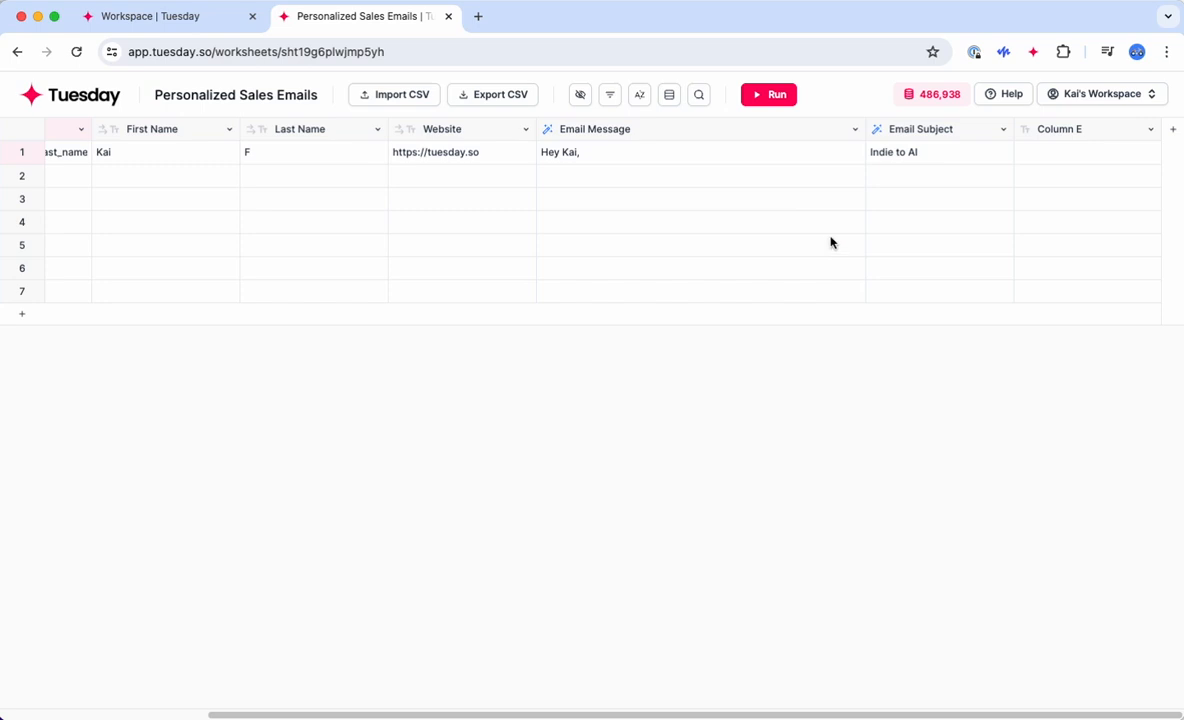
left_click(1068, 131)
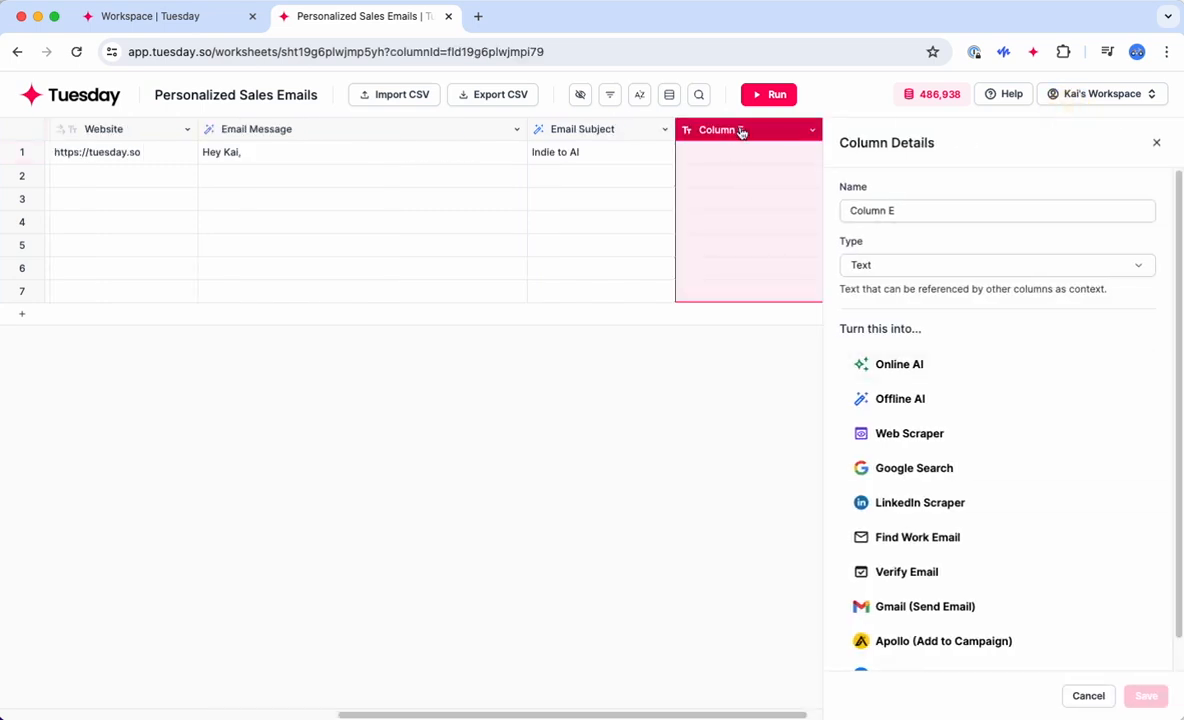
Step: Move Column E after Website and make it Find Work Email using First Name, Last Name, Website
left_click_drag(740, 131, 268, 128)
scroll(962, 537, "down", 1)
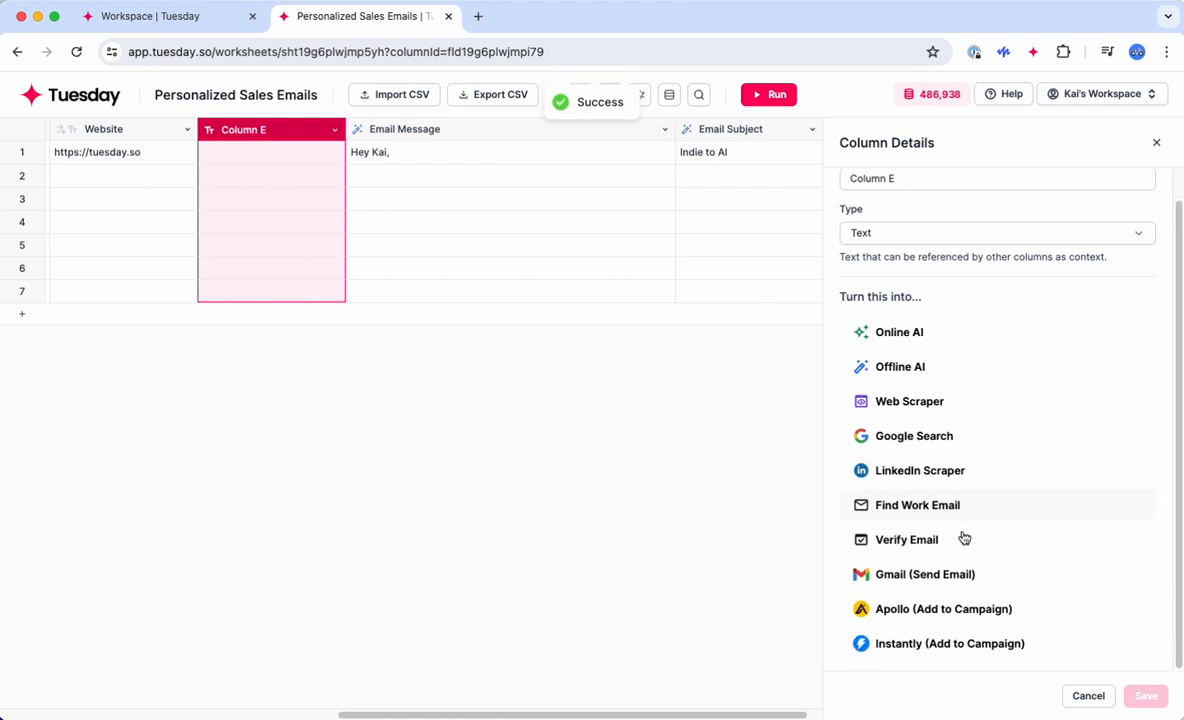
left_click(918, 505)
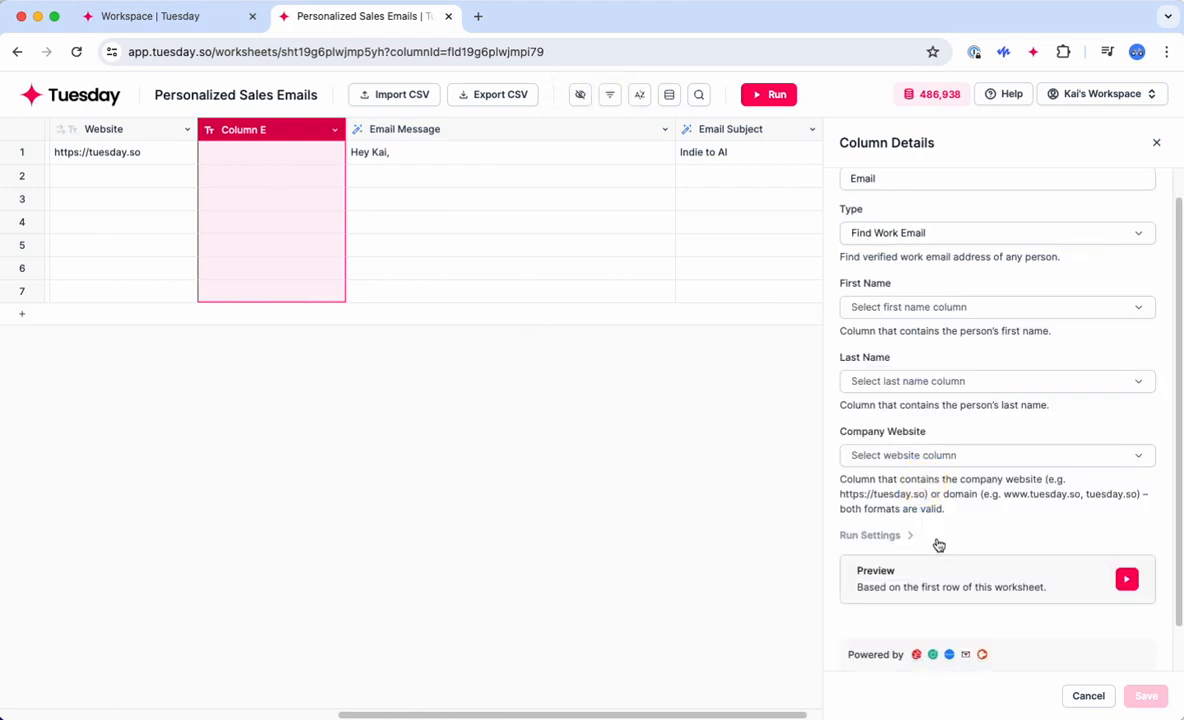
left_click(888, 310)
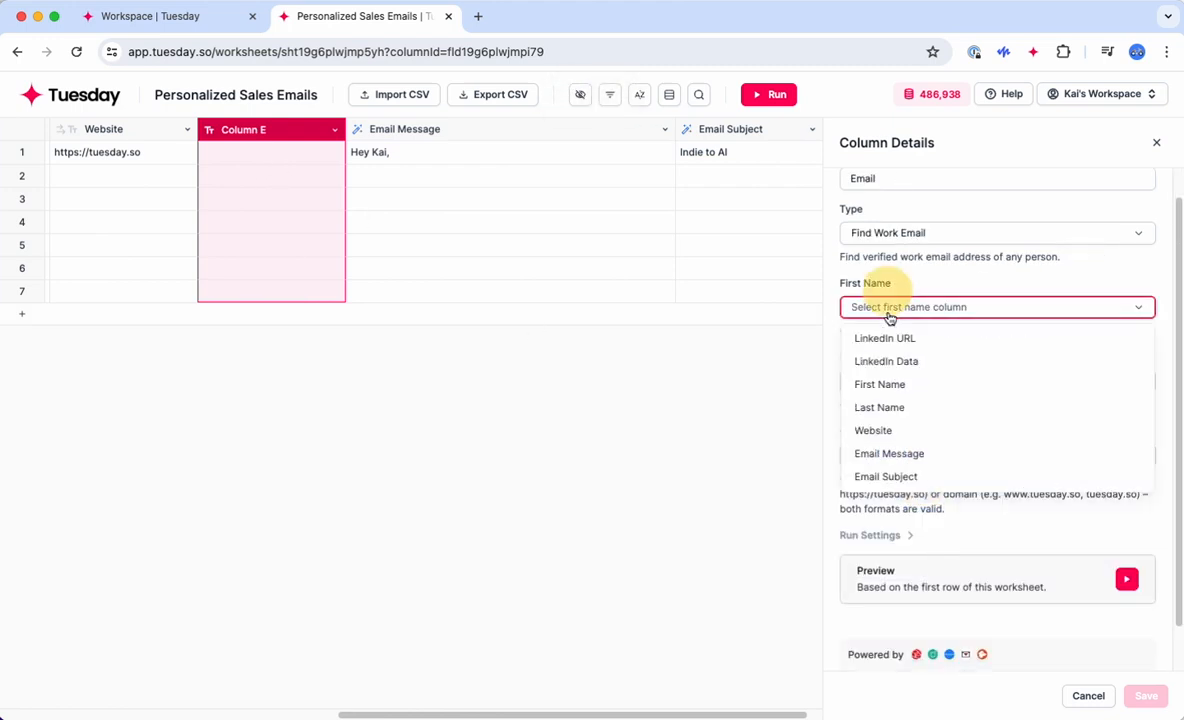
left_click(872, 385)
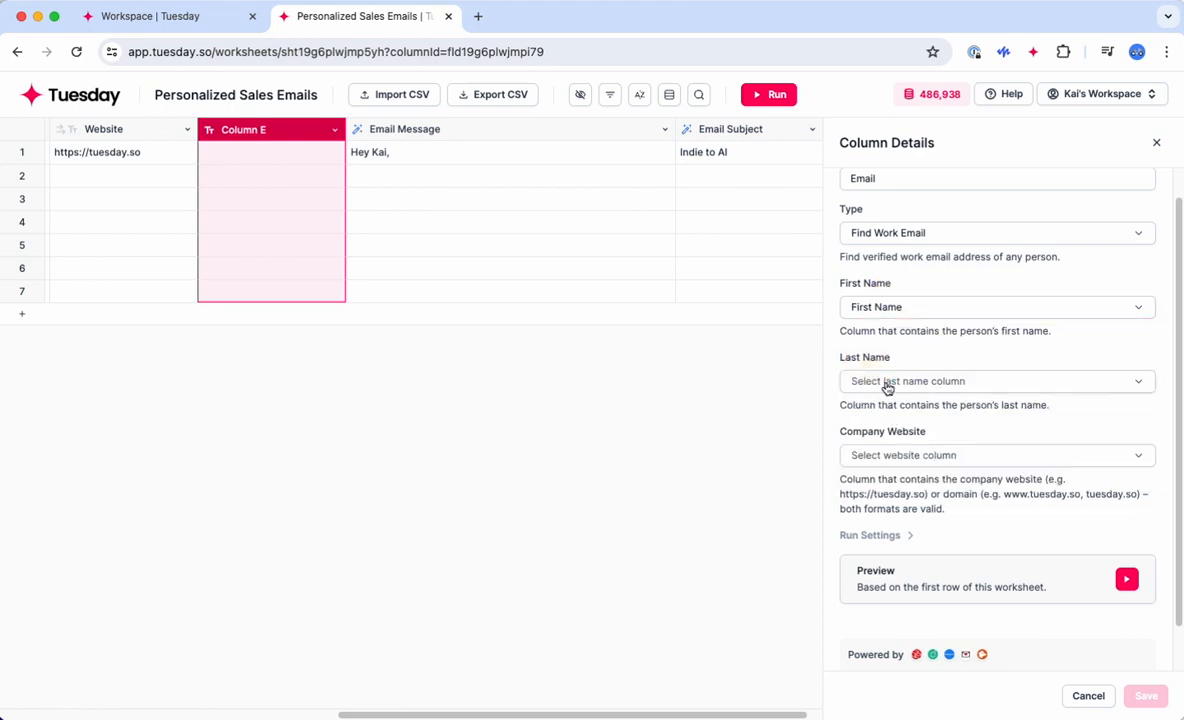
left_click(885, 381)
left_click(897, 482)
left_click(891, 455)
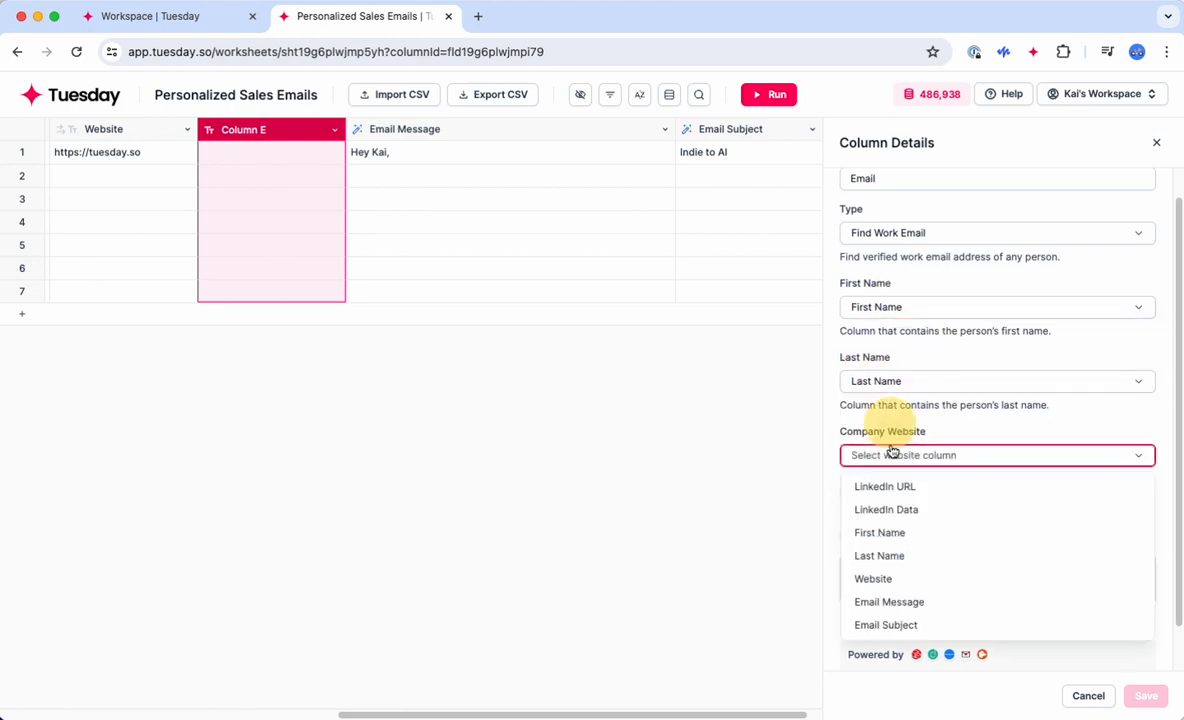
left_click(899, 580)
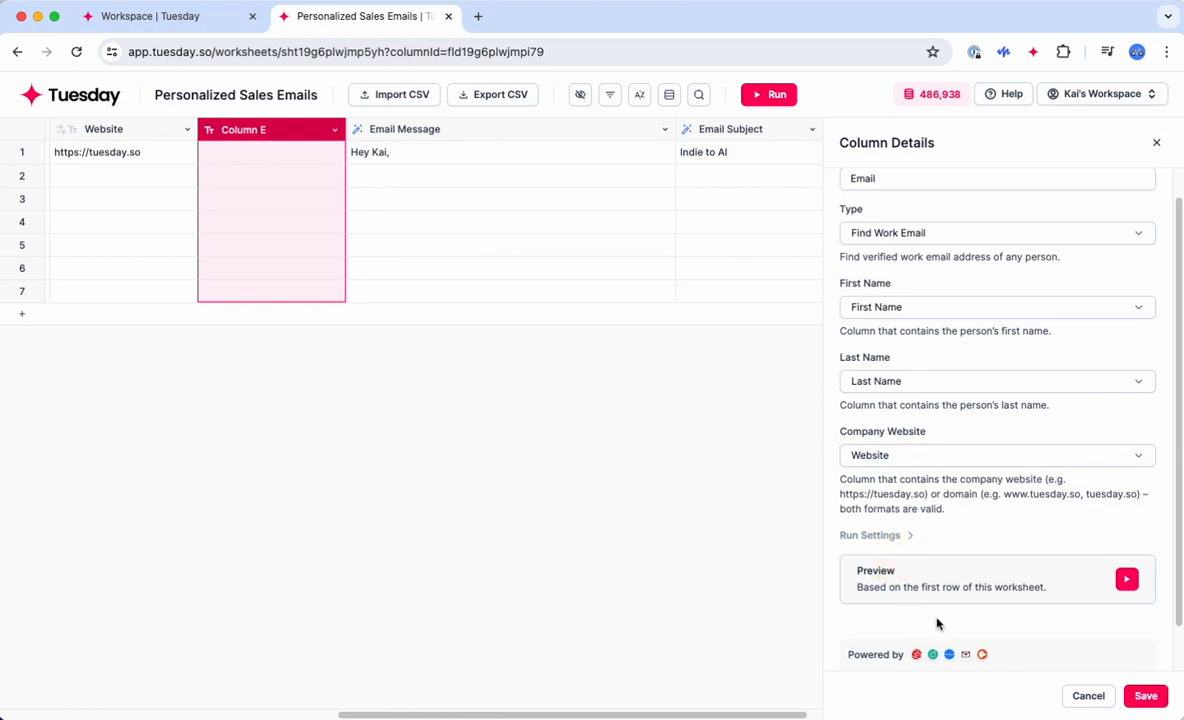
scroll(1000, 640, "down", 1)
left_click(1140, 697)
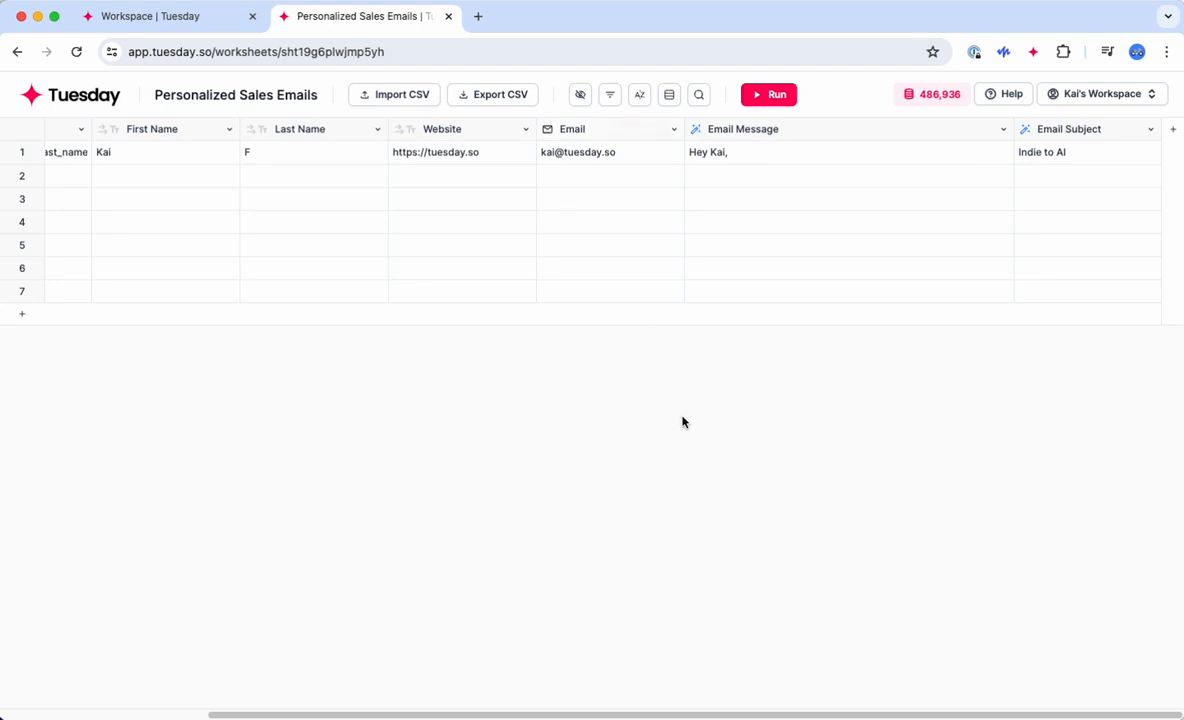
Step: Add Column I as a Verify Email column checking addresses from the Email column
left_click(1169, 165)
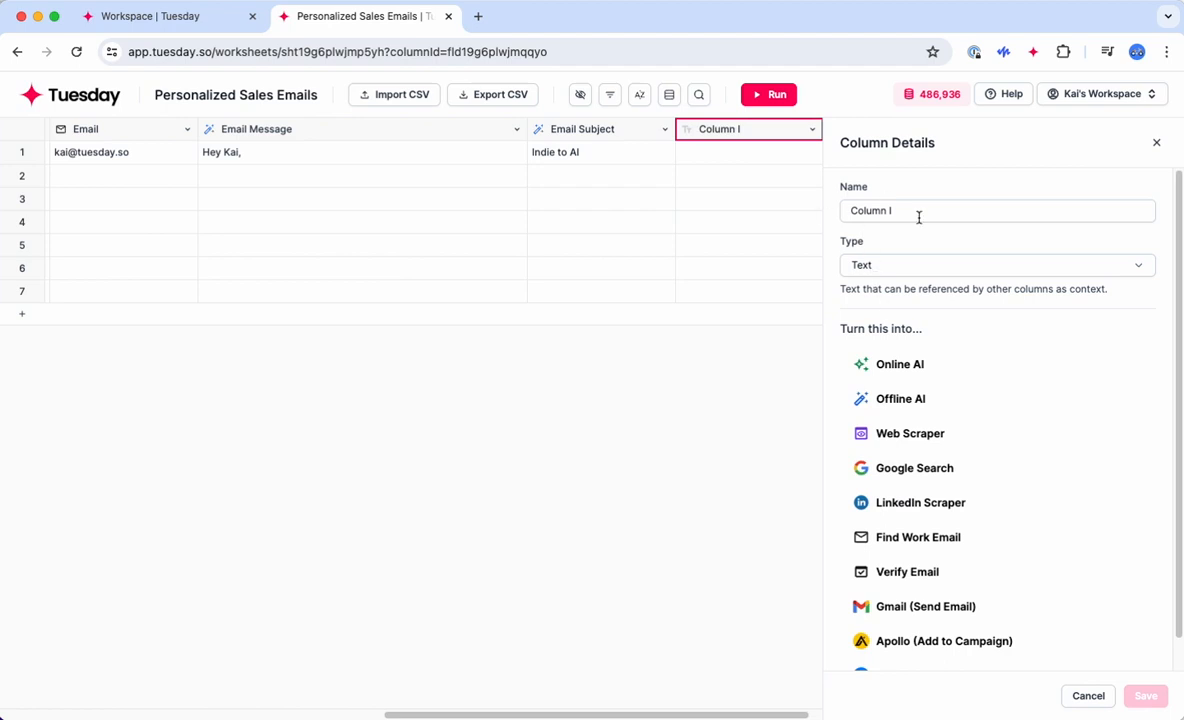
scroll(957, 539, "down", 1)
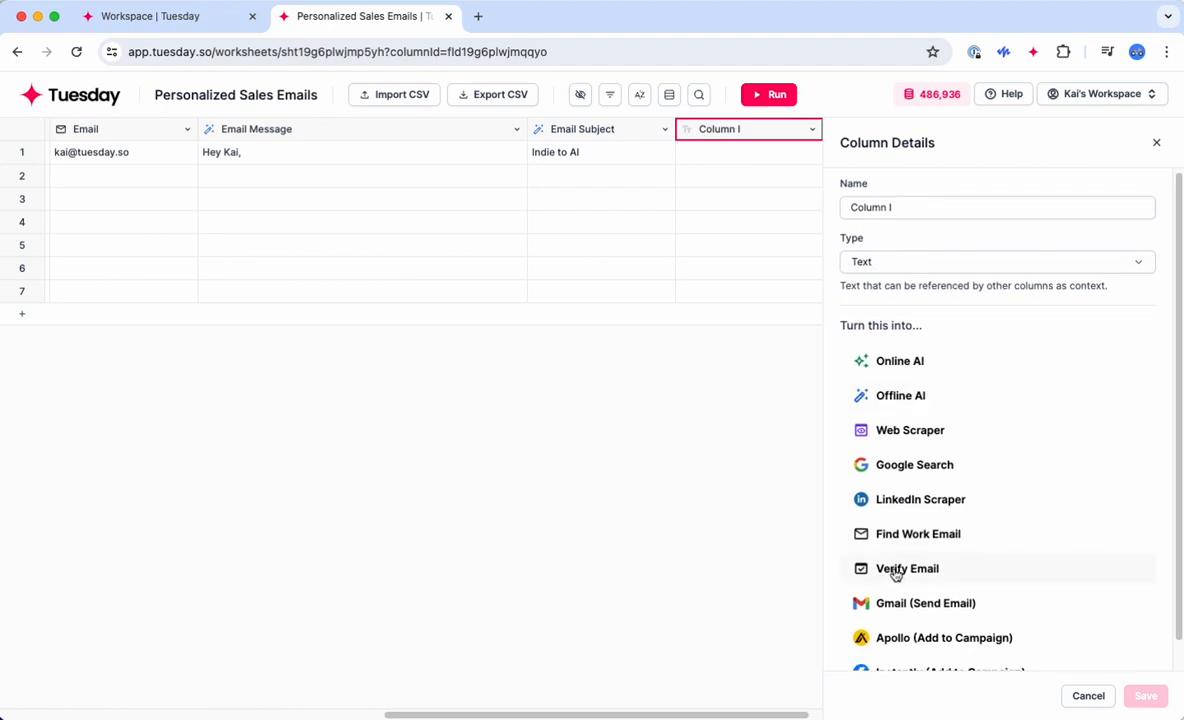
left_click(895, 570)
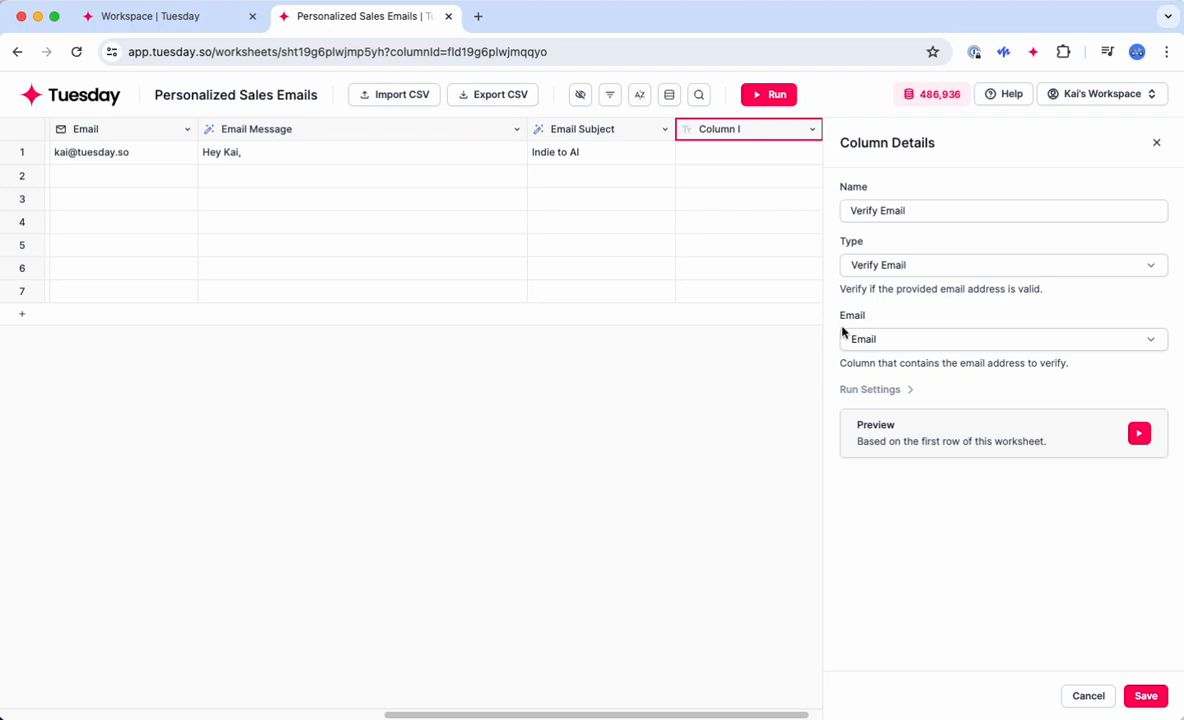
left_click(940, 338)
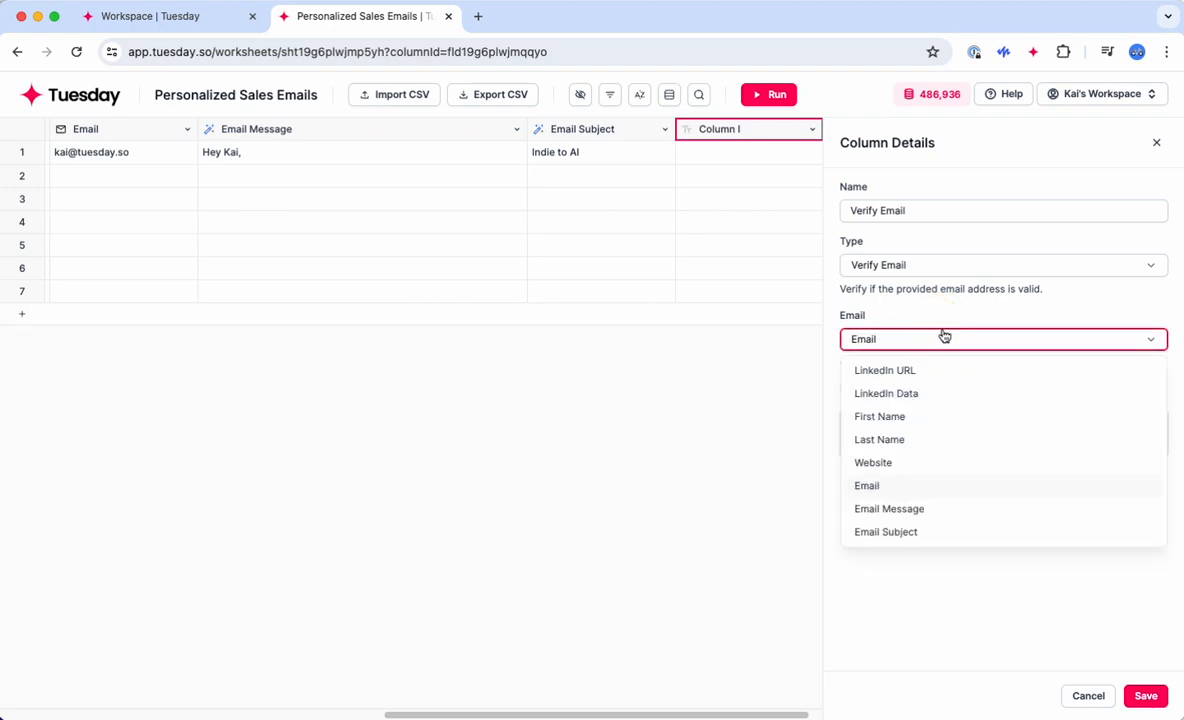
left_click(952, 641)
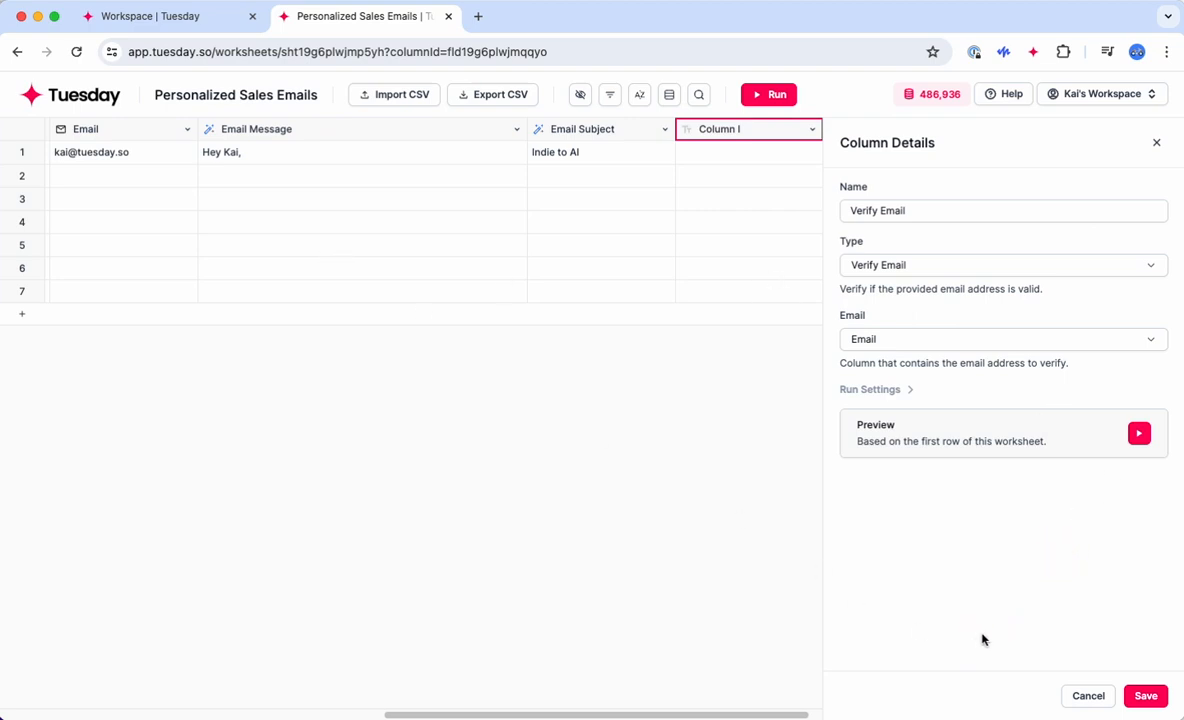
Step: Save the Verify Email column and move it between Email and Email Message
left_click(1146, 695)
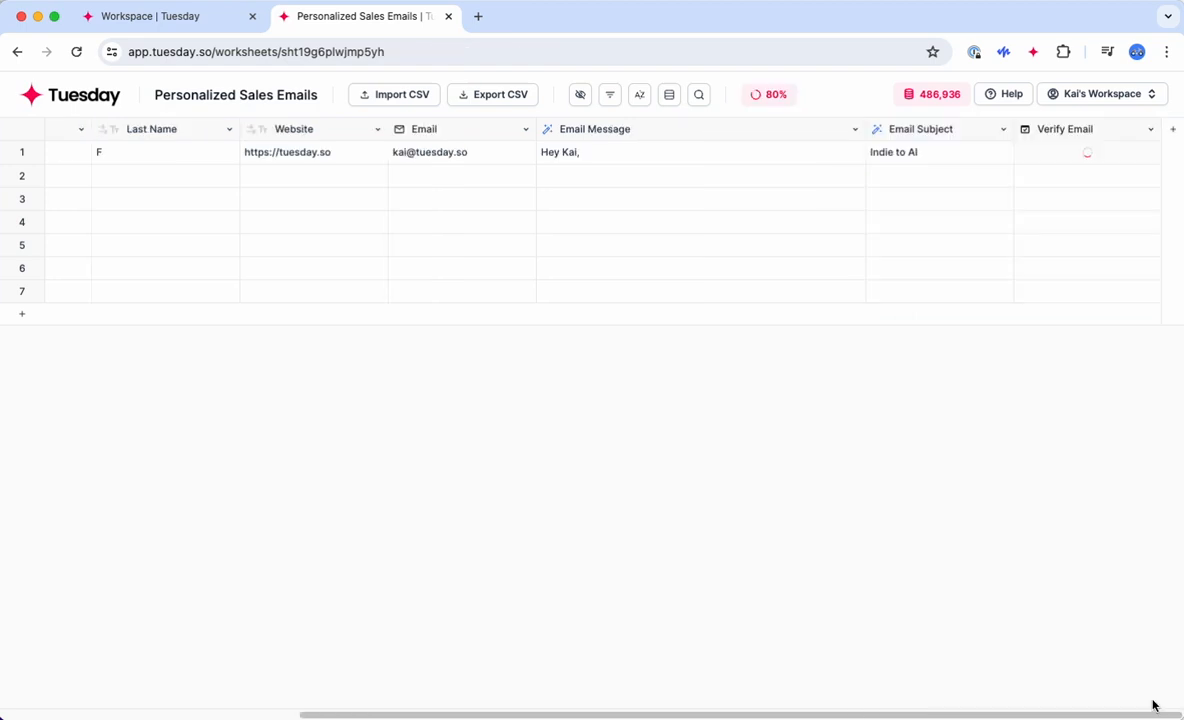
left_click(1047, 128)
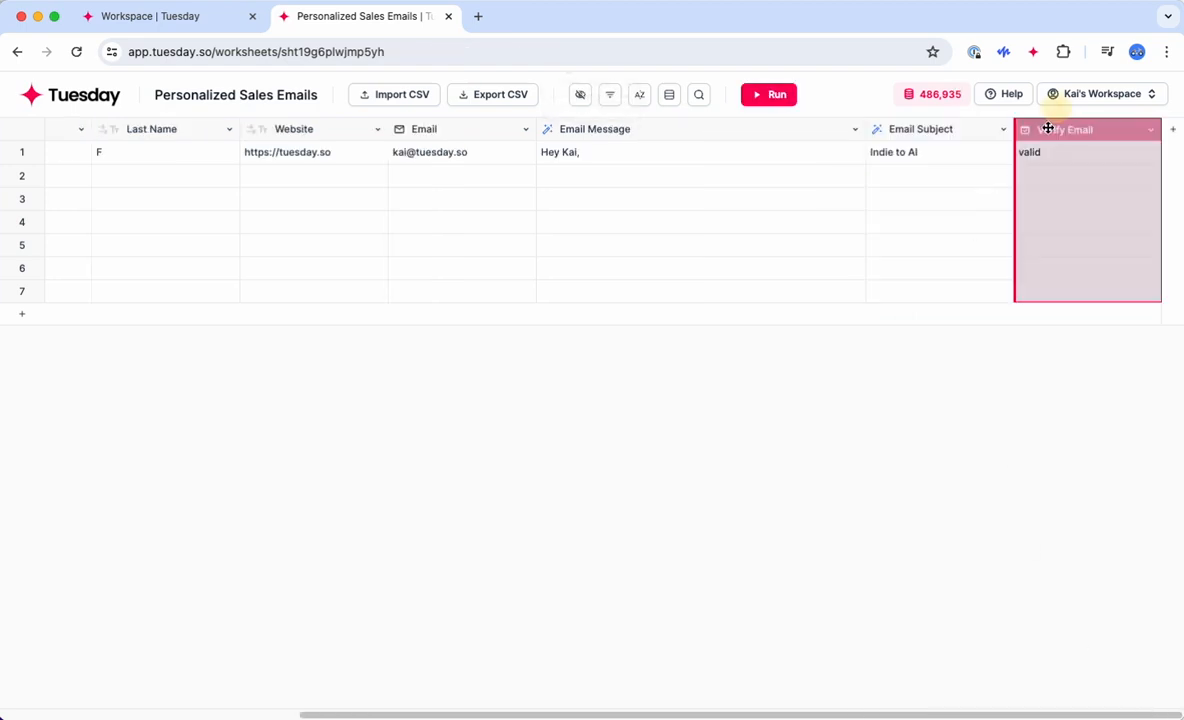
left_click_drag(1047, 128, 566, 127)
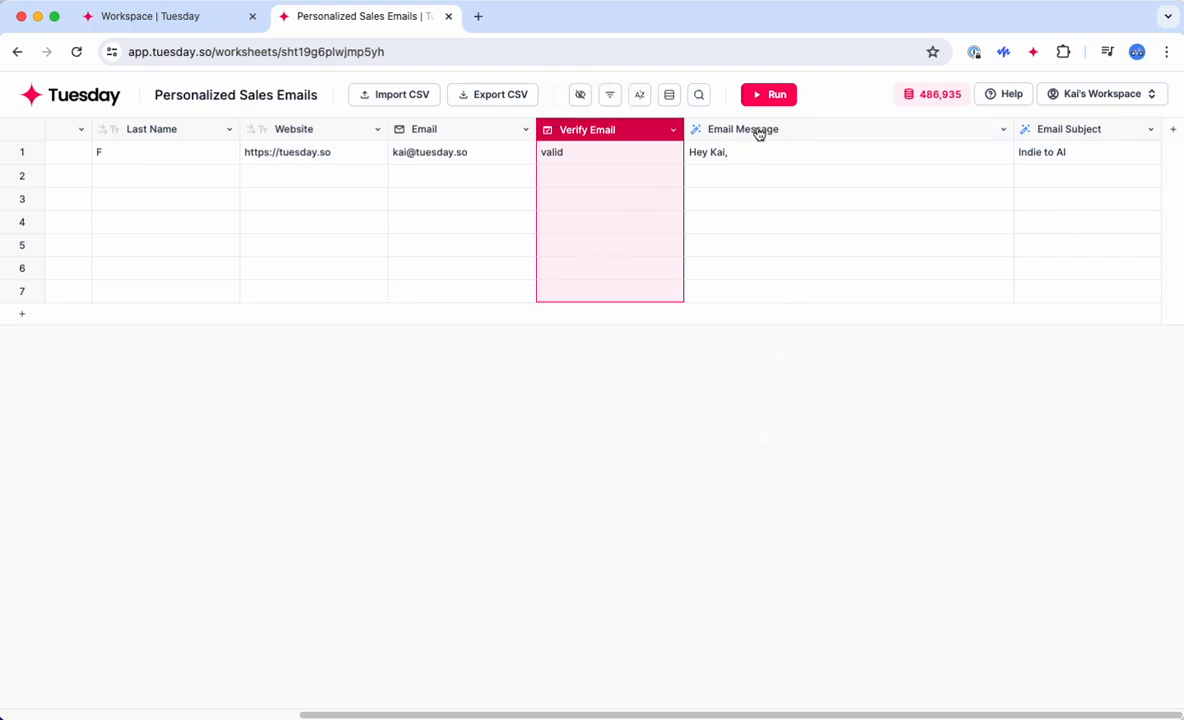
left_click(806, 436)
Step: Dismiss the unsaved-changes prompt and inspect row 2's Email Message and verification cells
left_click(478, 174)
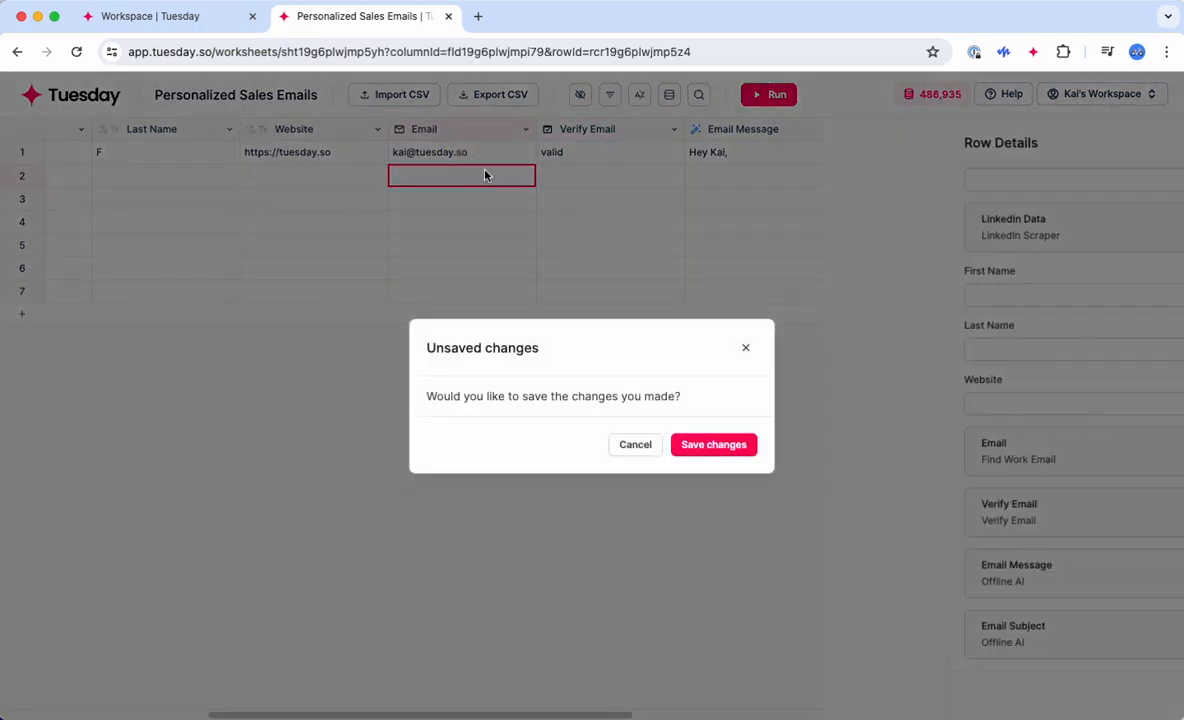
left_click(630, 444)
left_click(728, 150)
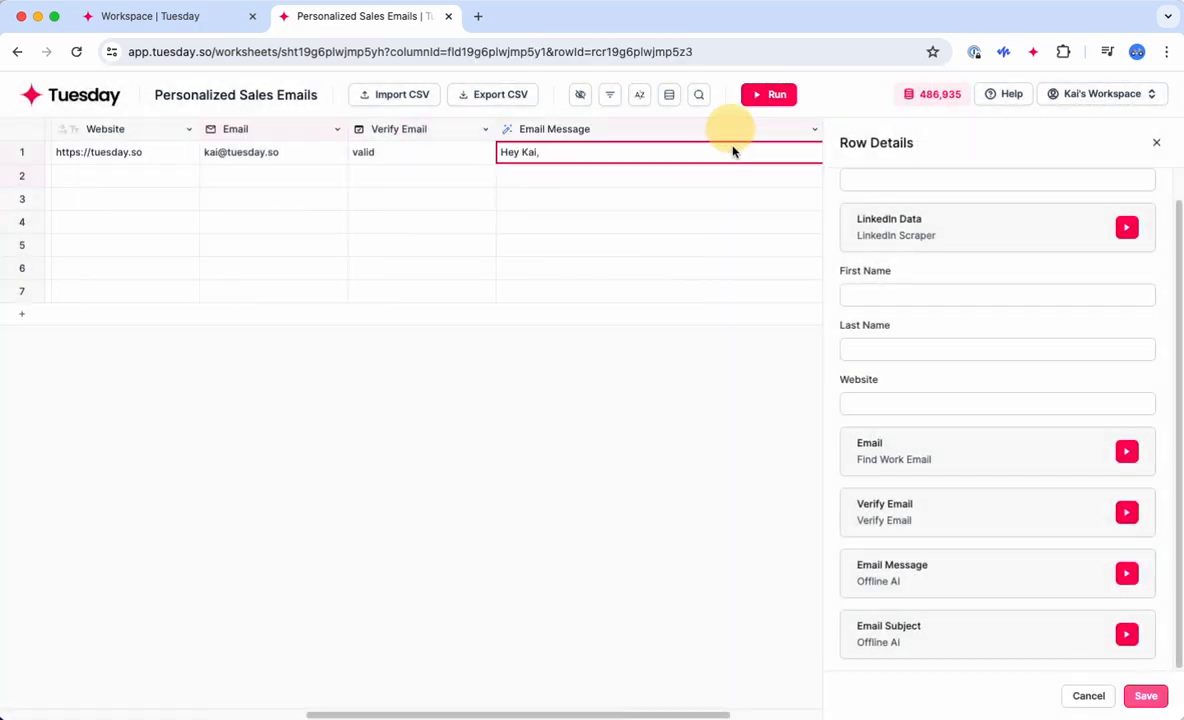
left_click(580, 128)
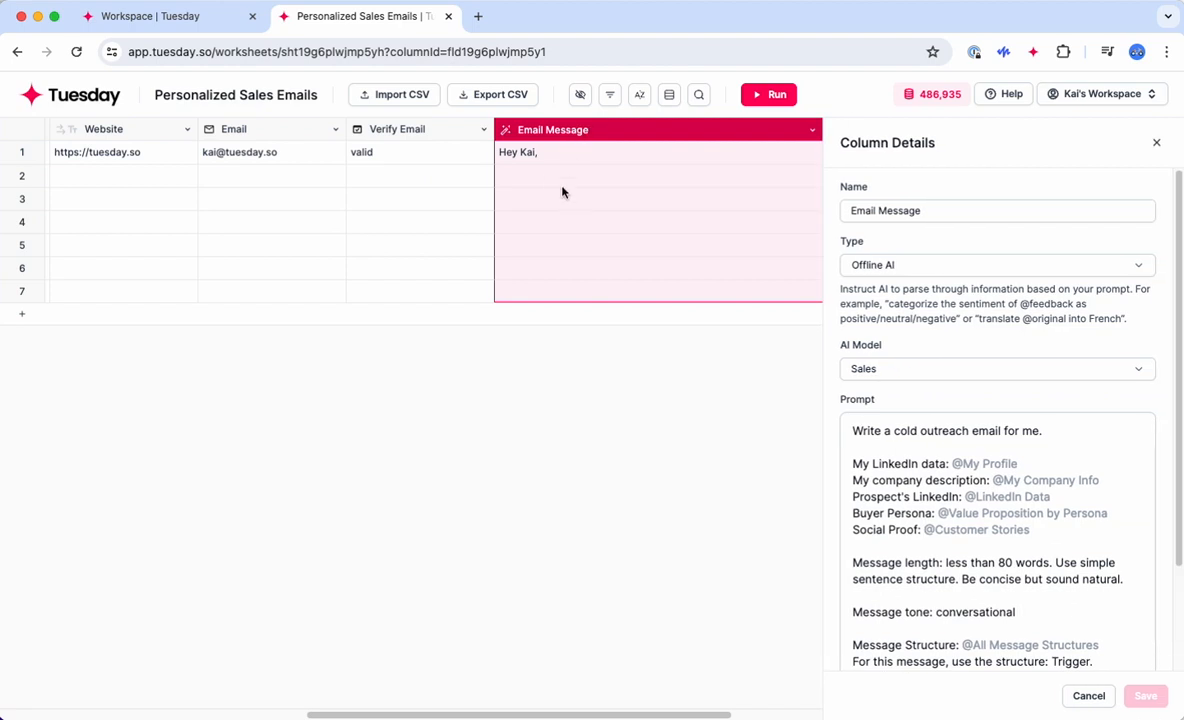
left_click(547, 174)
left_click(418, 176)
left_click(540, 184)
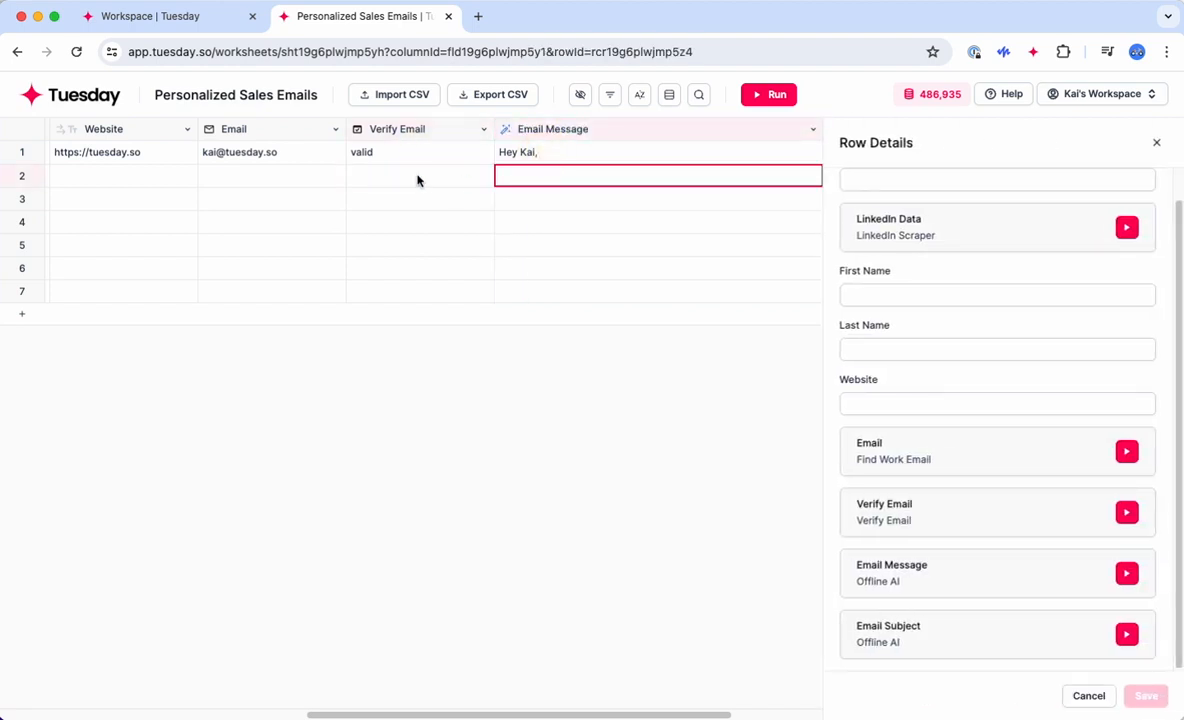
left_click(418, 180)
scroll(423, 220, "left", 6)
scroll(423, 220, "right", 8)
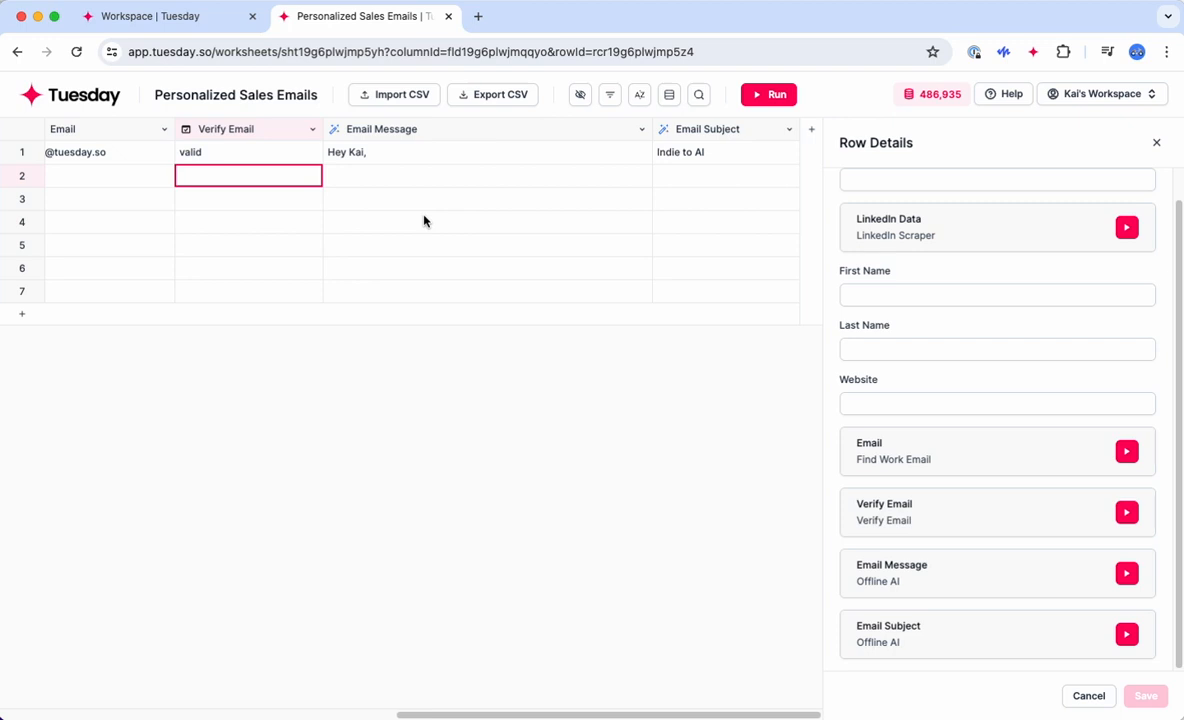
Step: Turn on run conditions in the Email Message column's Run Settings
left_click(425, 133)
scroll(990, 545, "down", 3)
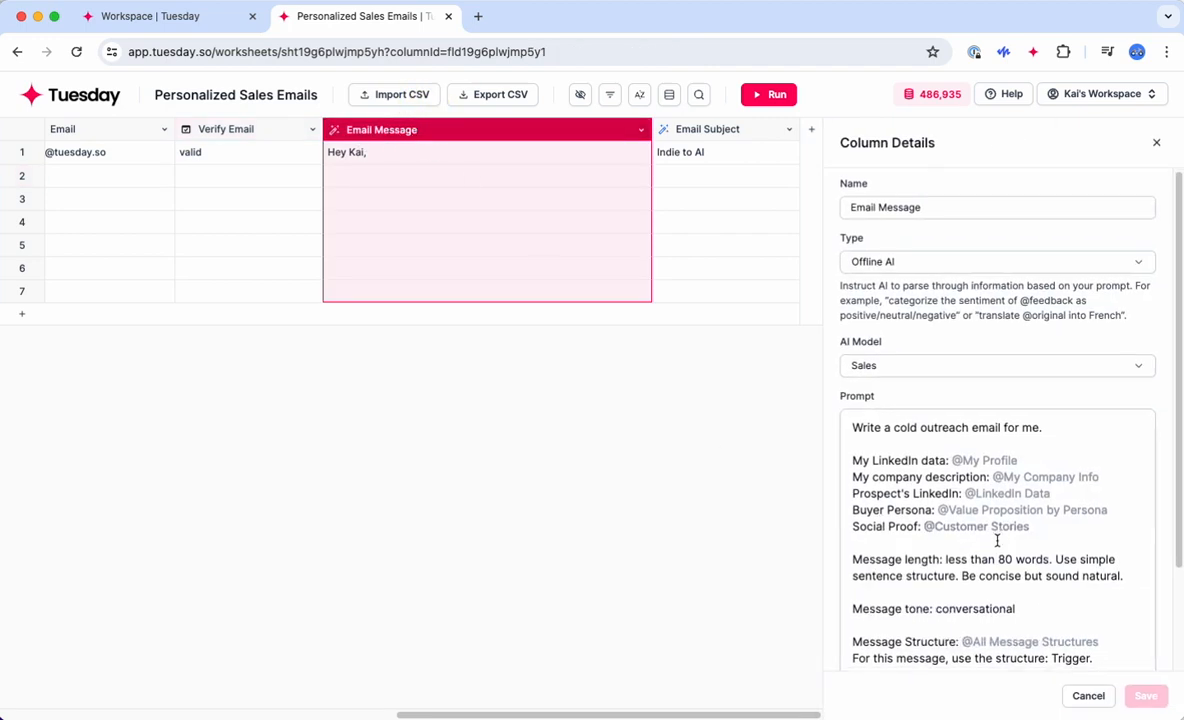
left_click(878, 595)
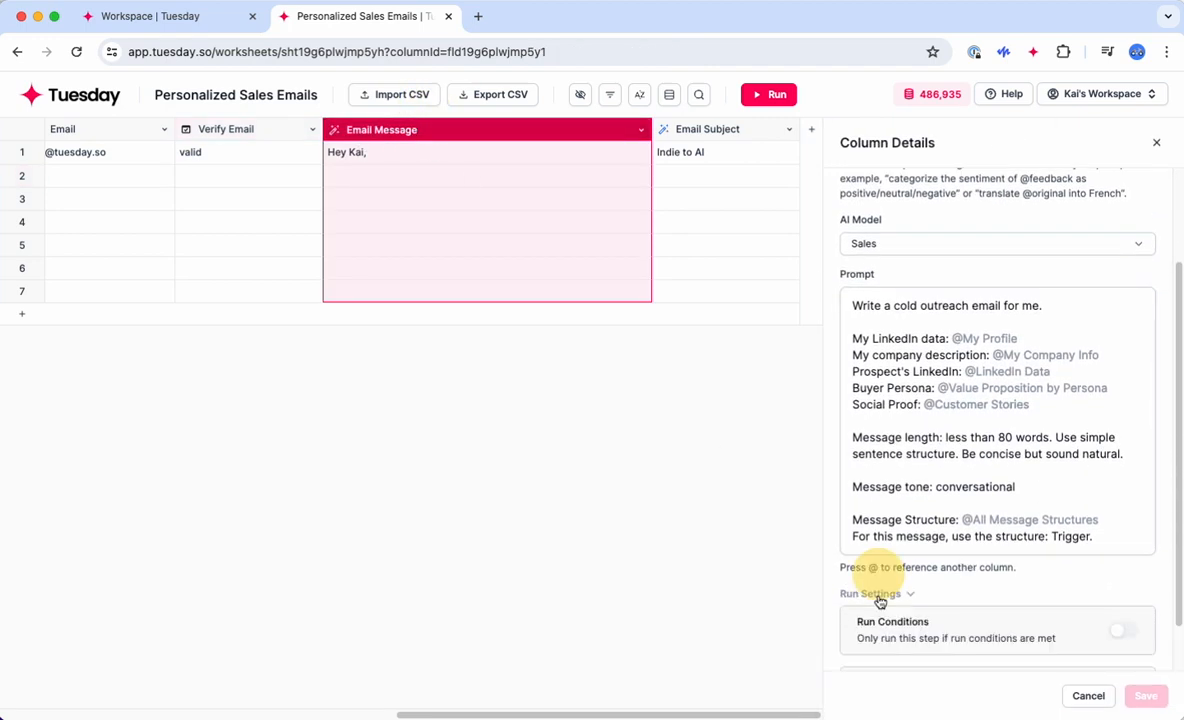
scroll(860, 605, "down", 1)
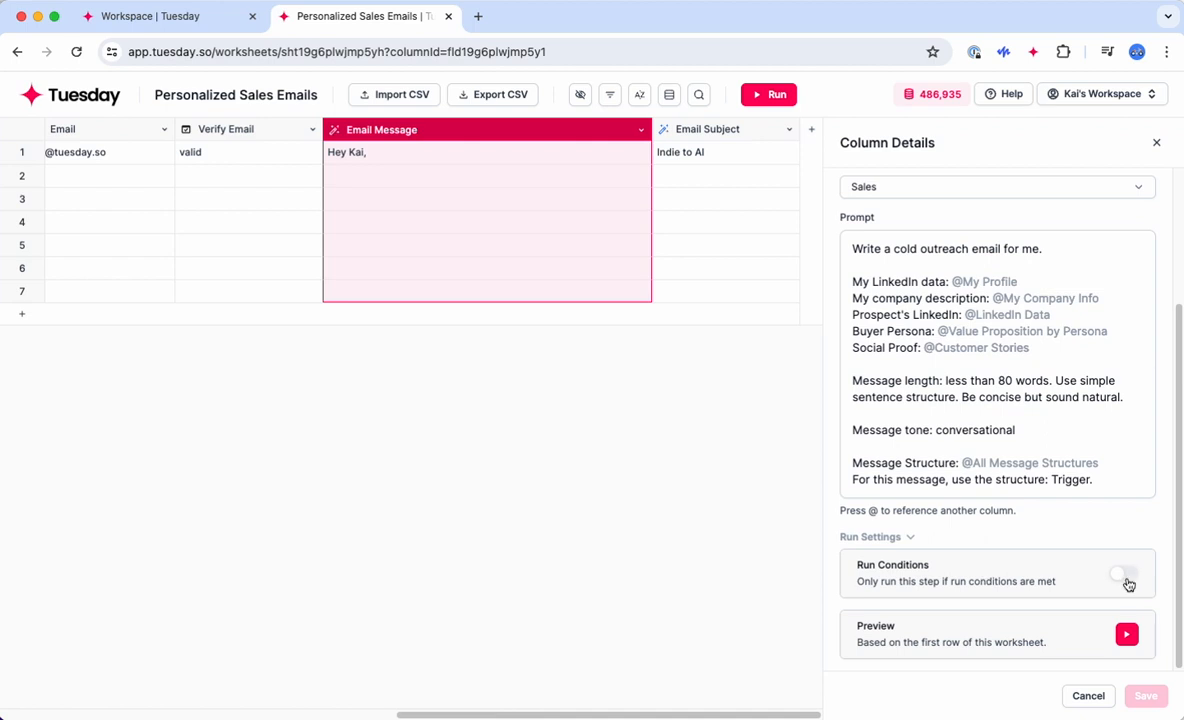
left_click(1126, 578)
scroll(1049, 606, "down", 2)
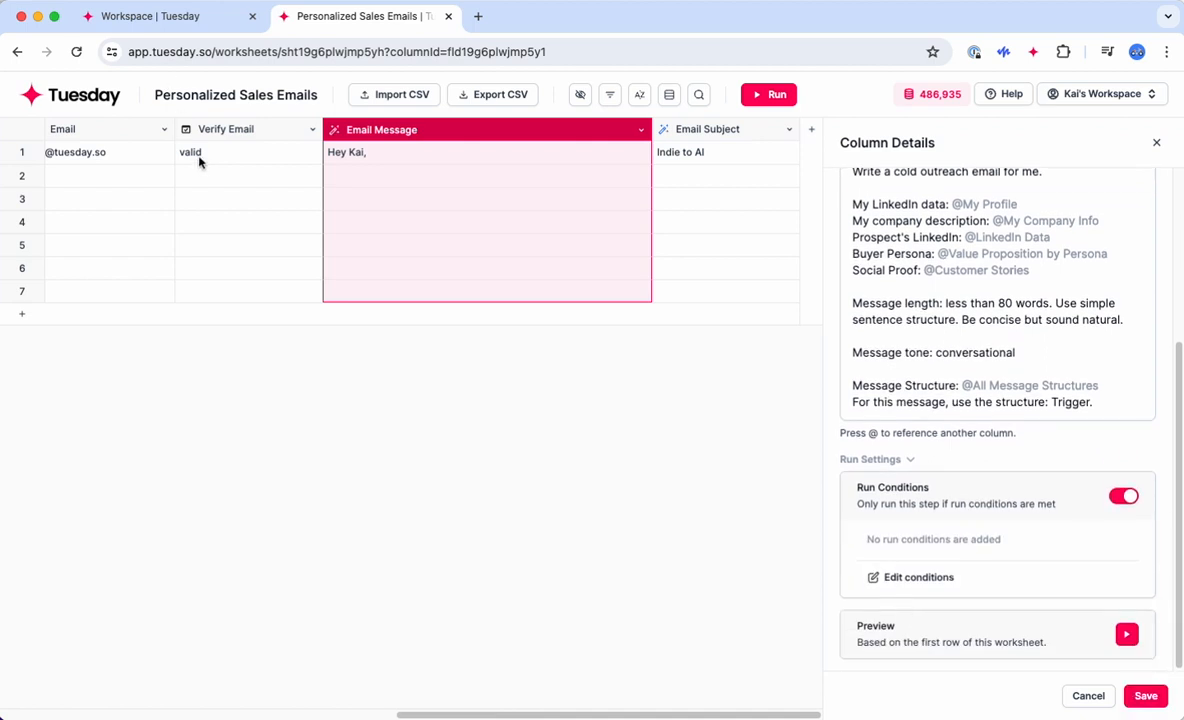
Step: Add the run condition Verify Email is 'valid' and save the column
left_click(902, 580)
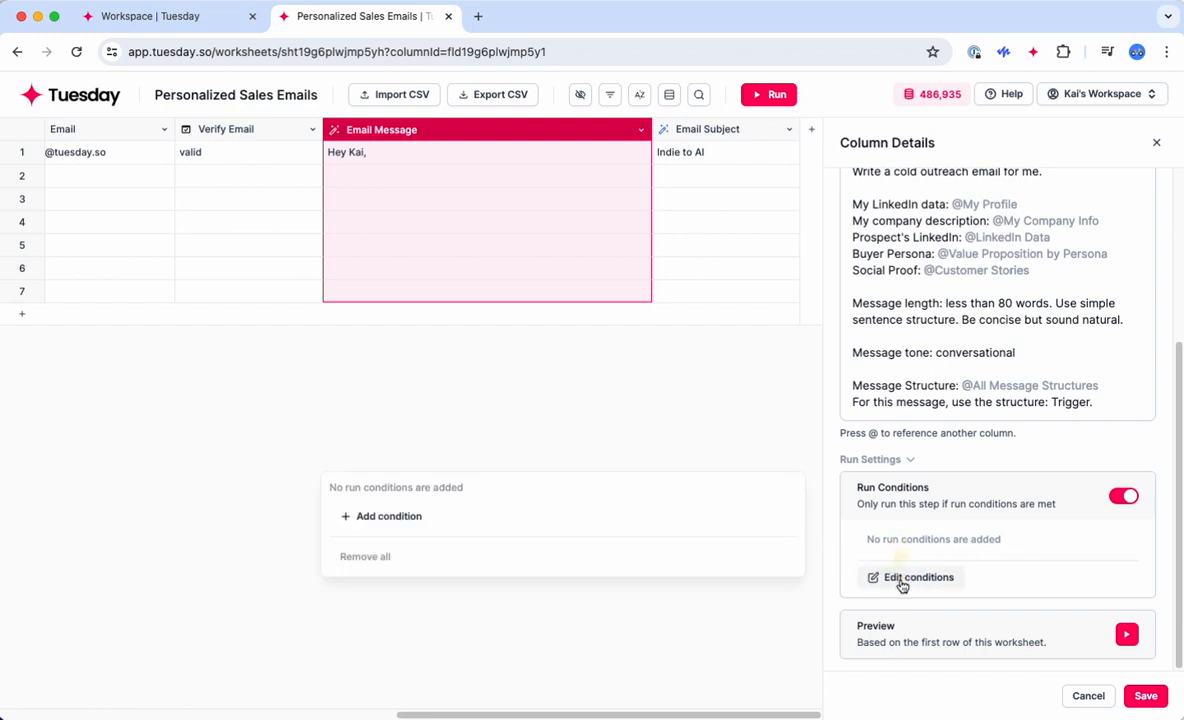
left_click(388, 514)
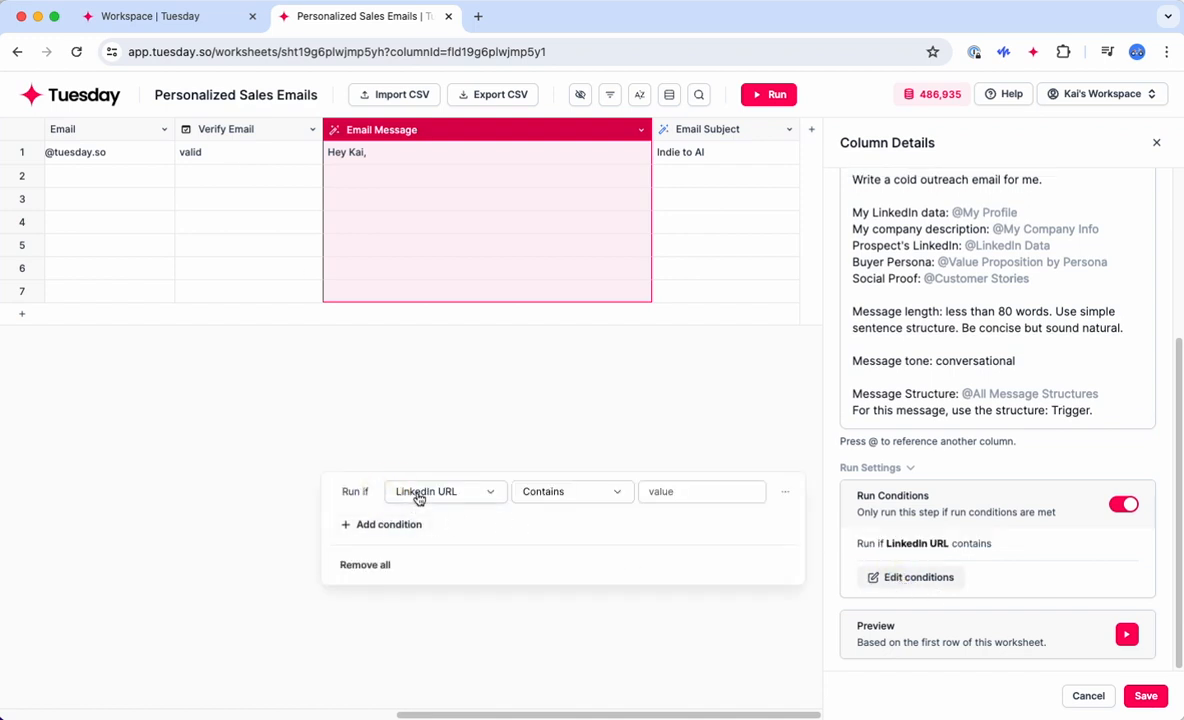
left_click(415, 493)
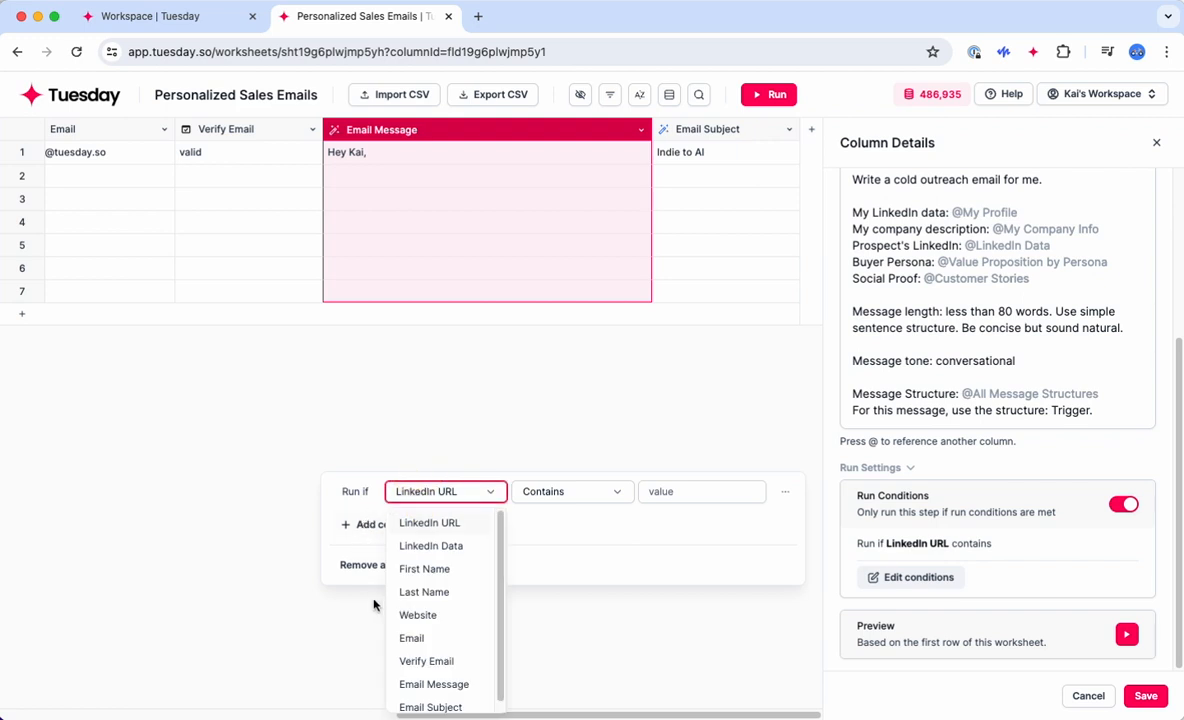
left_click(428, 661)
left_click(560, 494)
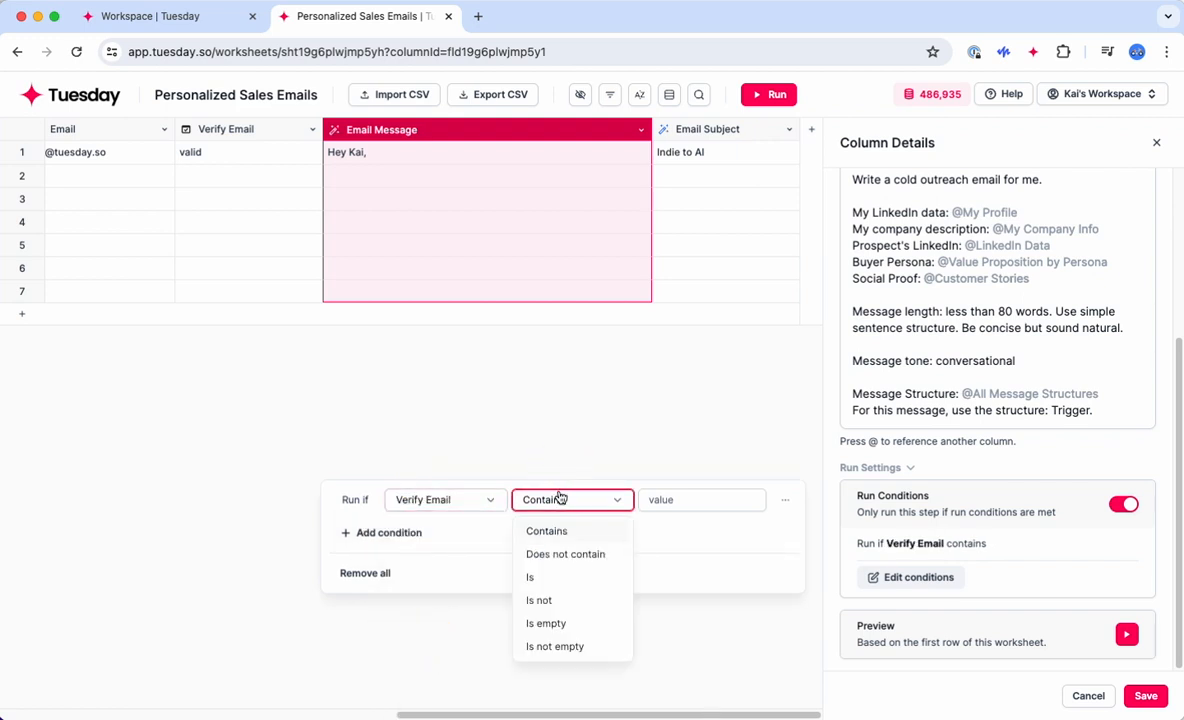
left_click(531, 578)
left_click(675, 499)
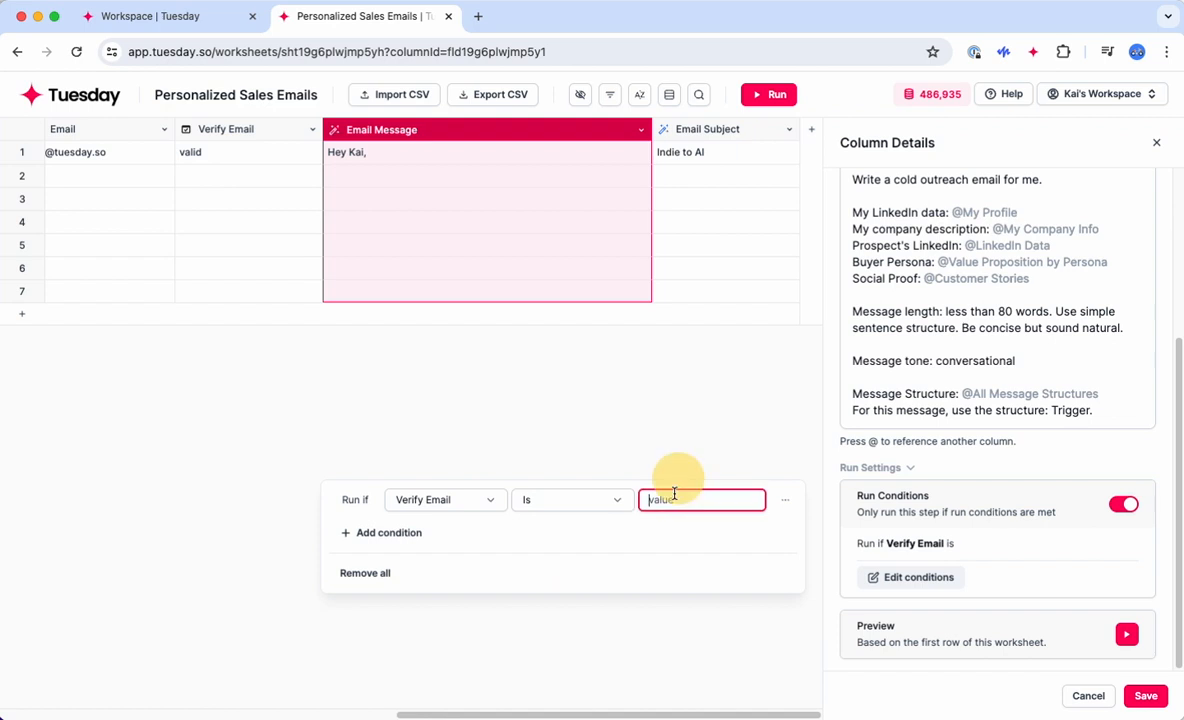
type("valid")
left_click(669, 396)
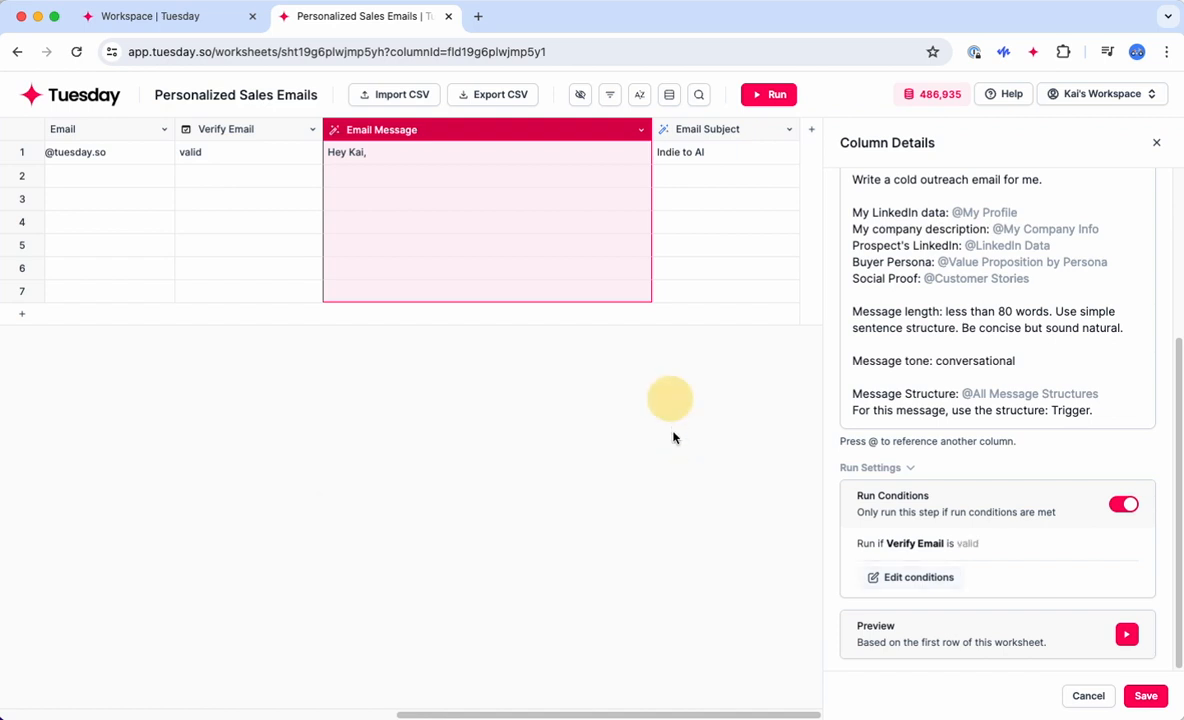
left_click(1157, 703)
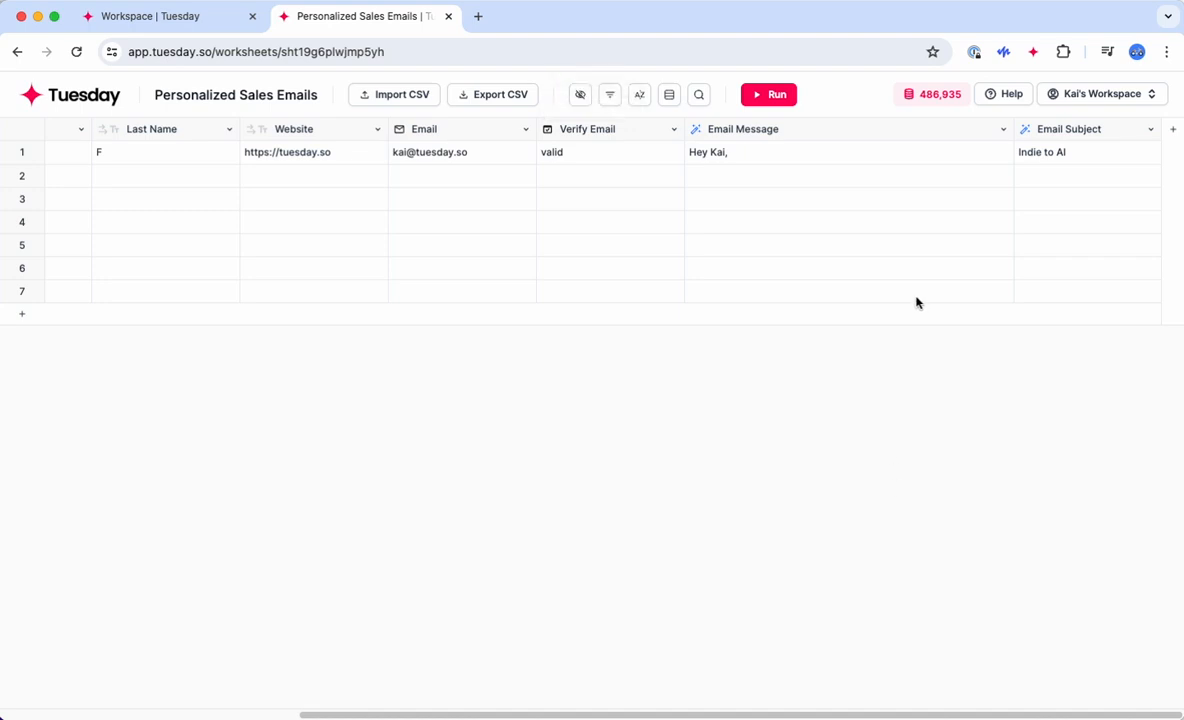
Step: Hide the First Name, Last Name and Website columns
scroll(916, 302, "left", 5)
scroll(916, 302, "right", 5)
scroll(916, 302, "left", 5)
scroll(916, 302, "right", 5)
scroll(916, 302, "left", 5)
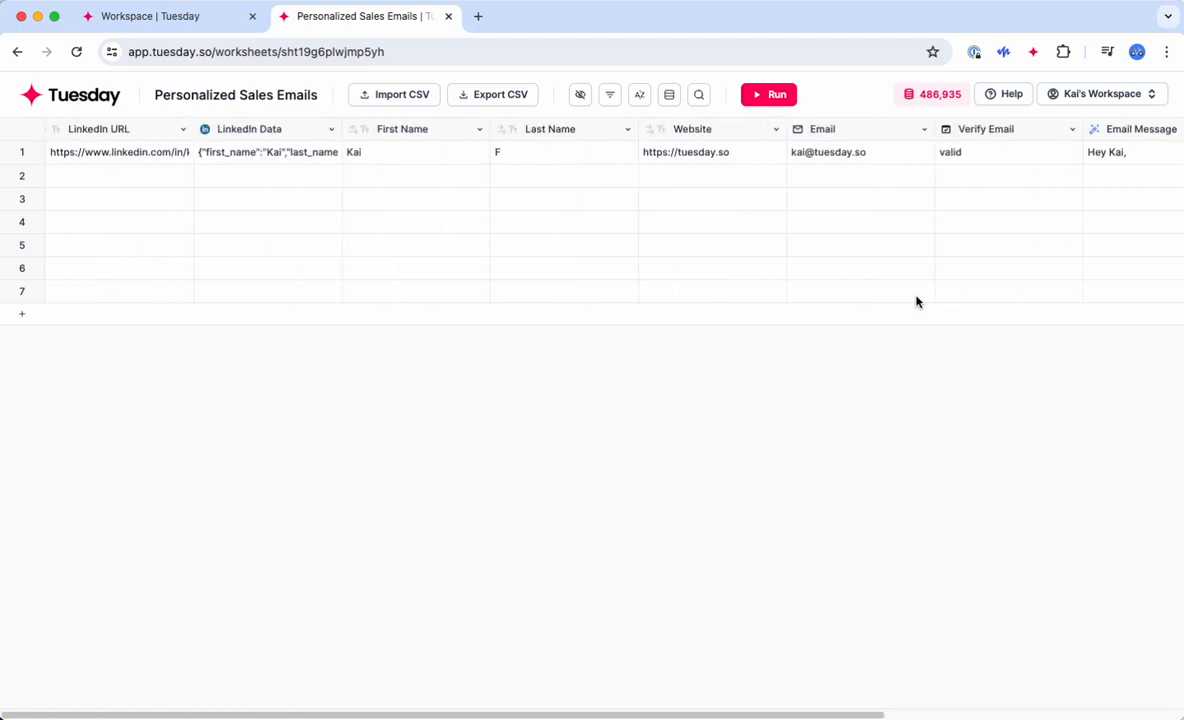
scroll(805, 250, "right", 5)
scroll(782, 211, "left", 5)
scroll(904, 243, "right", 5)
scroll(904, 245, "left", 5)
scroll(904, 245, "right", 5)
scroll(904, 245, "left", 5)
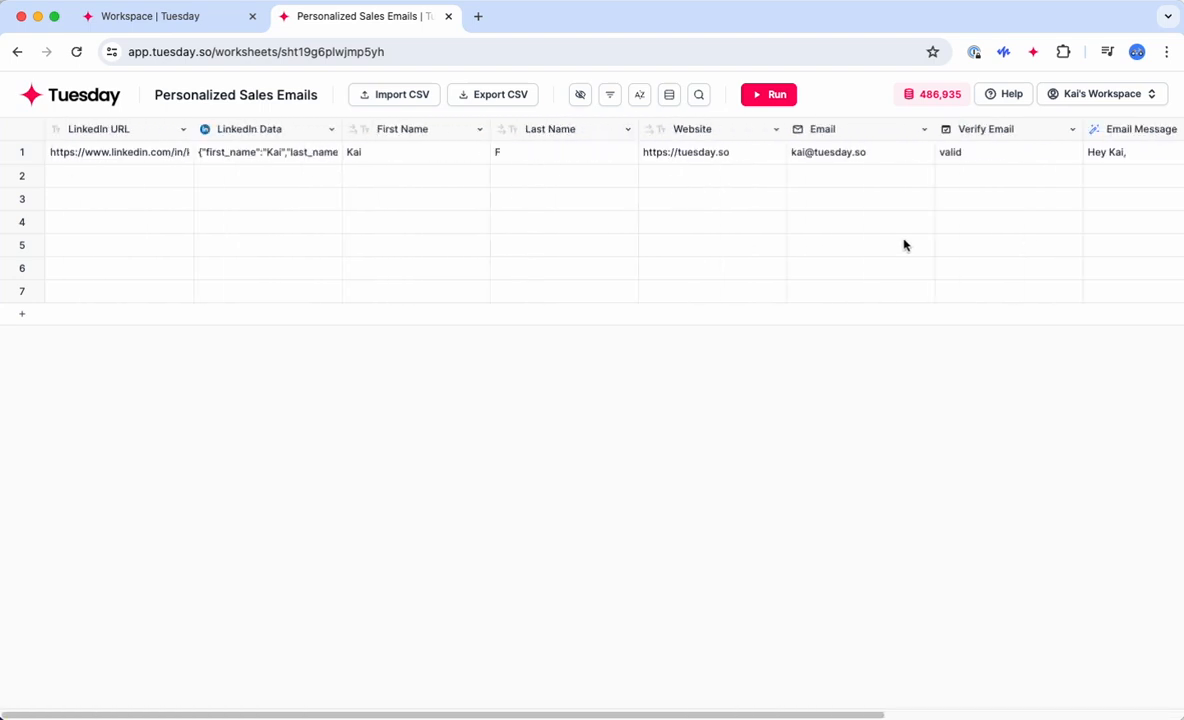
left_click(579, 97)
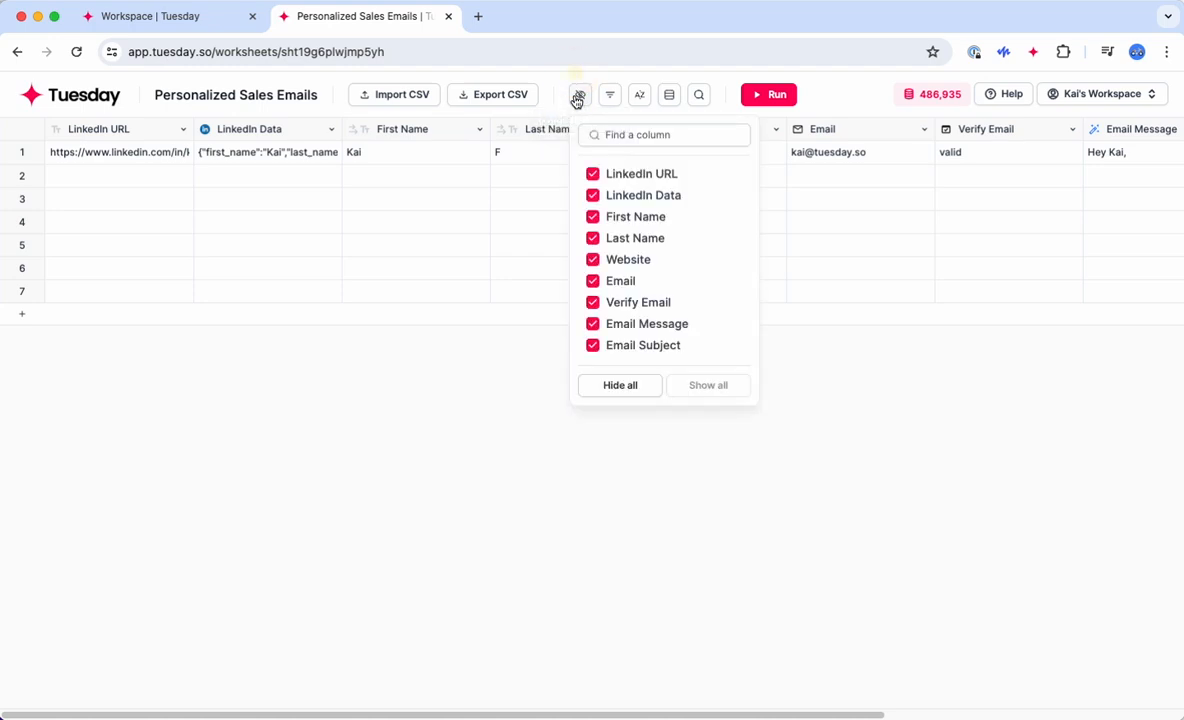
left_click(592, 217)
left_click(592, 239)
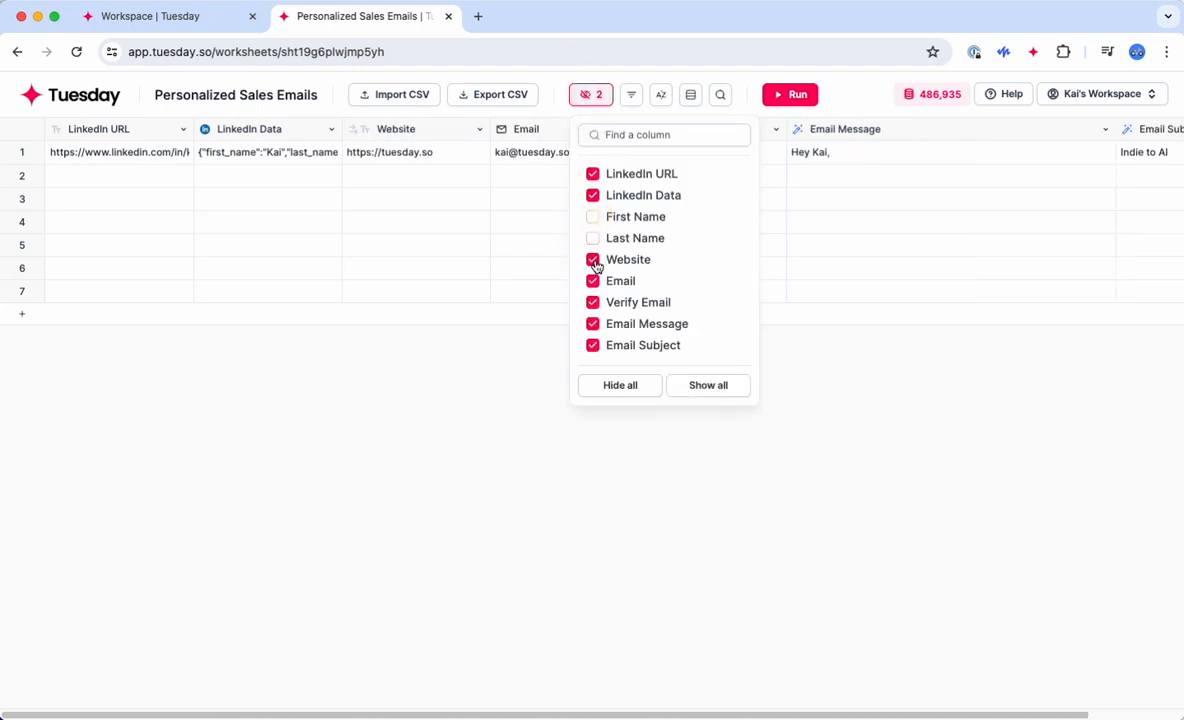
left_click(593, 261)
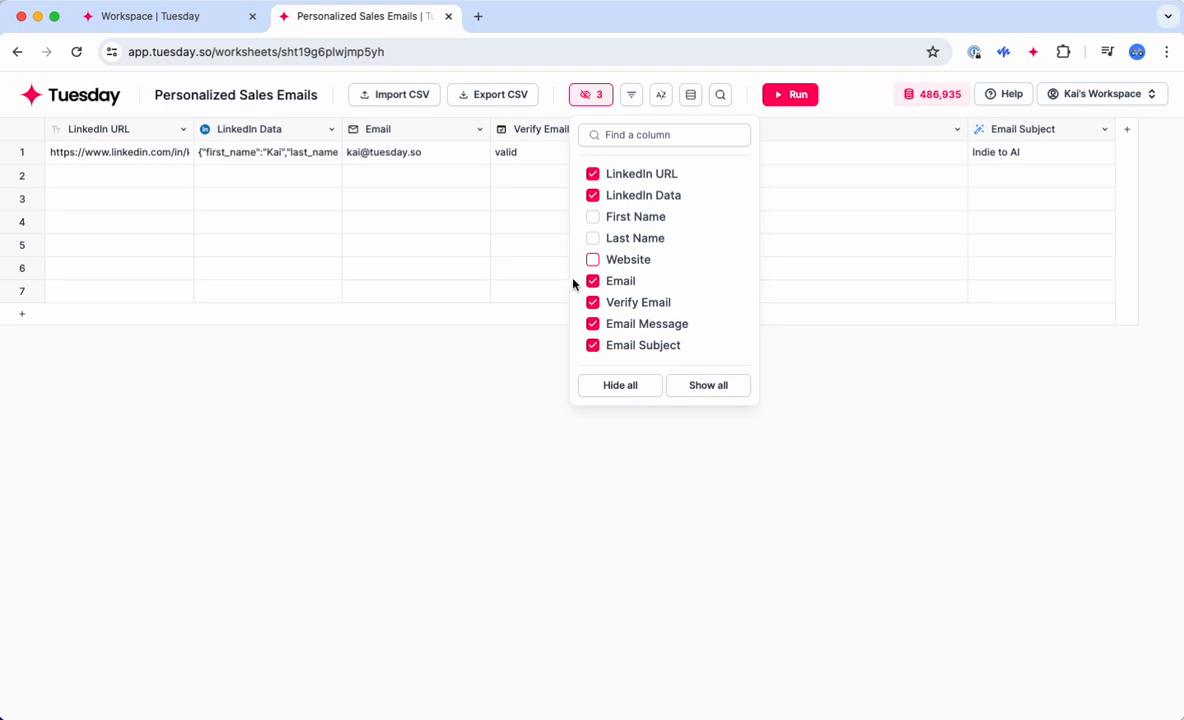
left_click(488, 411)
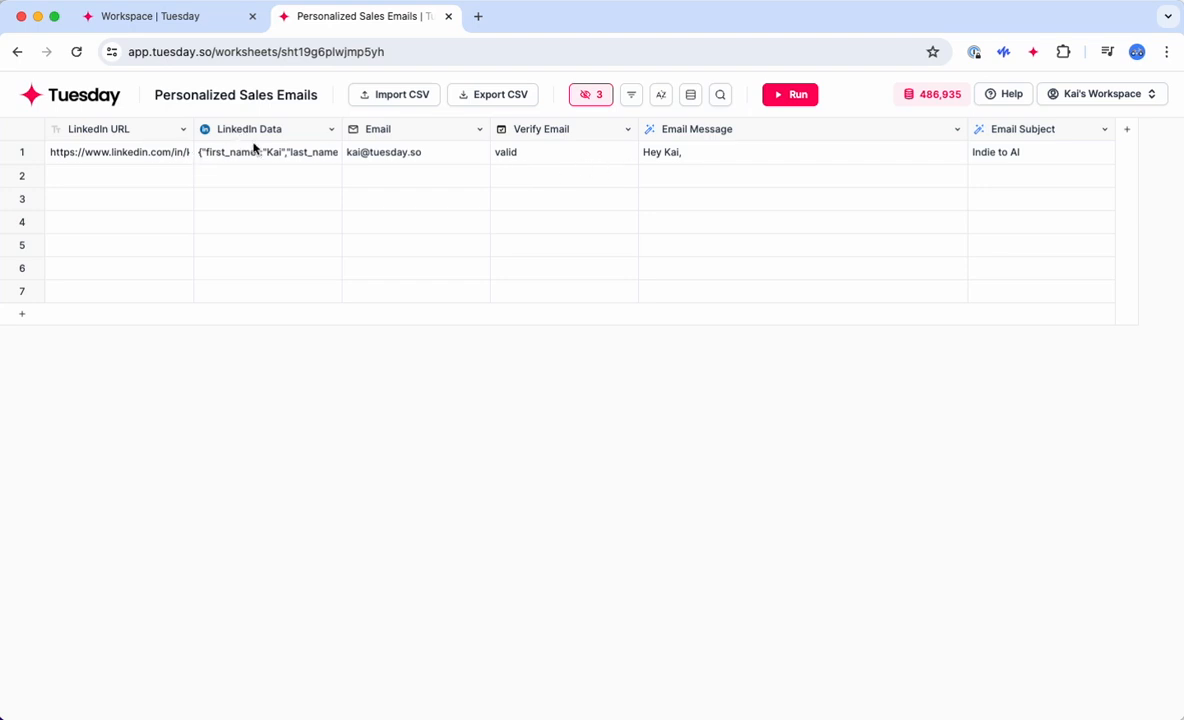
Step: Also hide the LinkedIn Data column
left_click(586, 94)
left_click(593, 196)
left_click(352, 431)
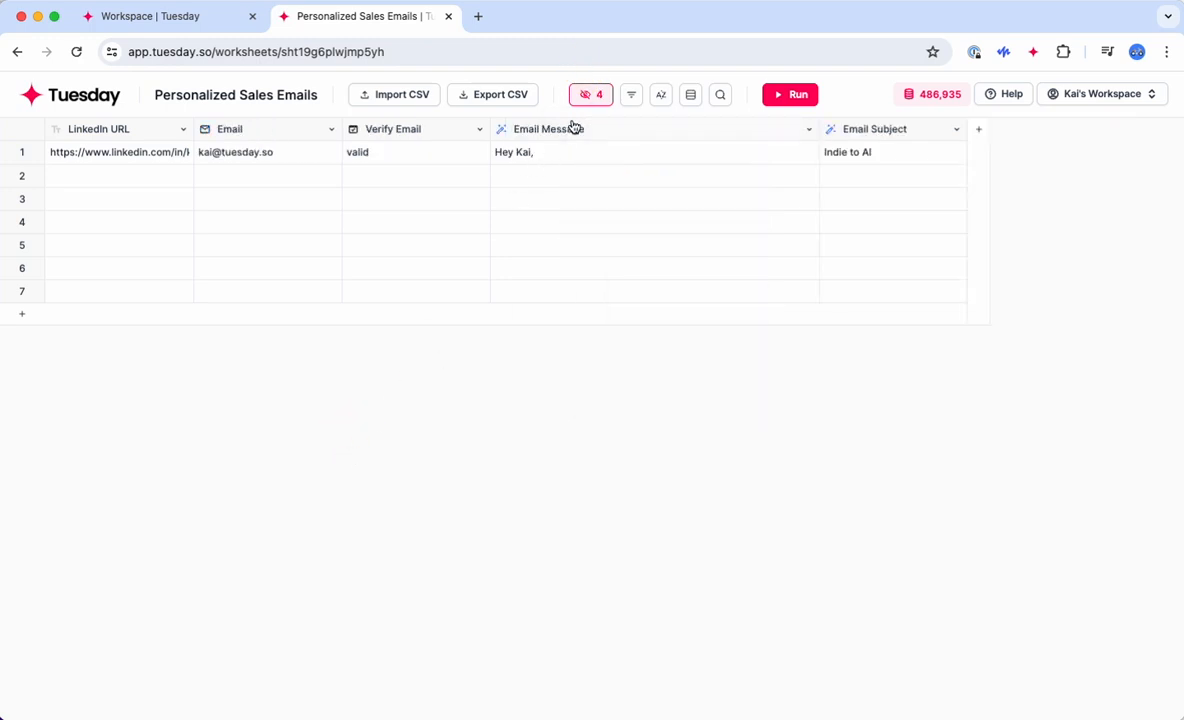
left_click(100, 156)
left_click(230, 152)
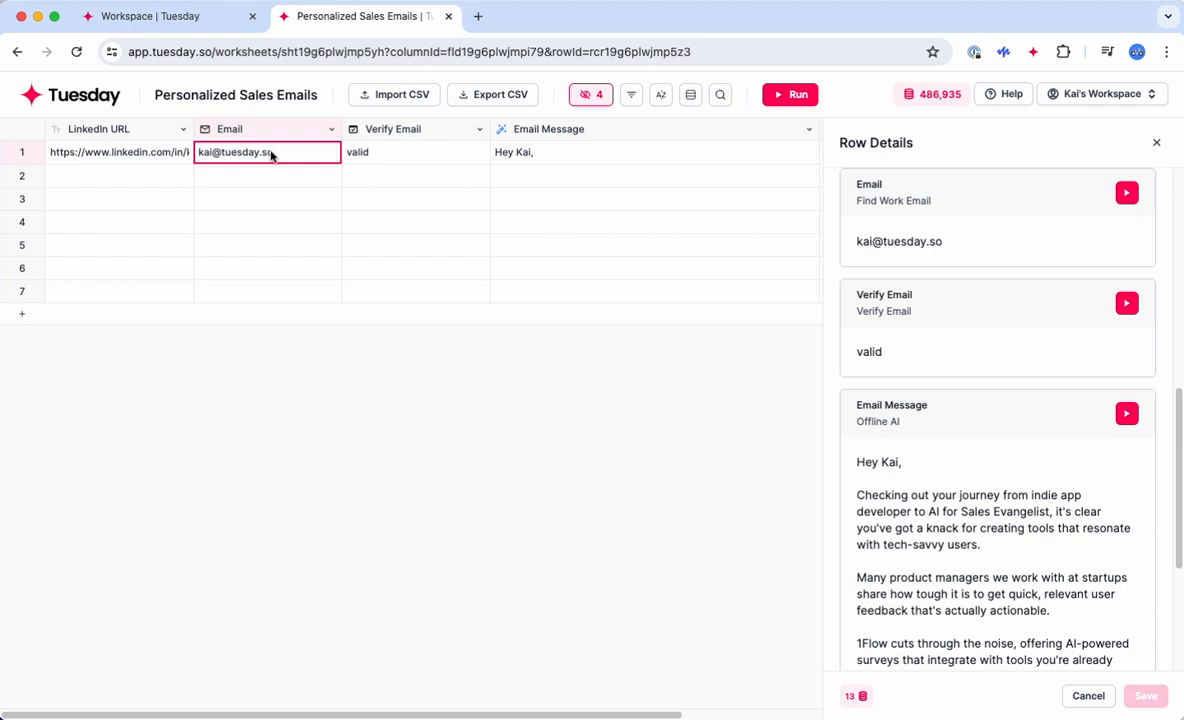
left_click(391, 156)
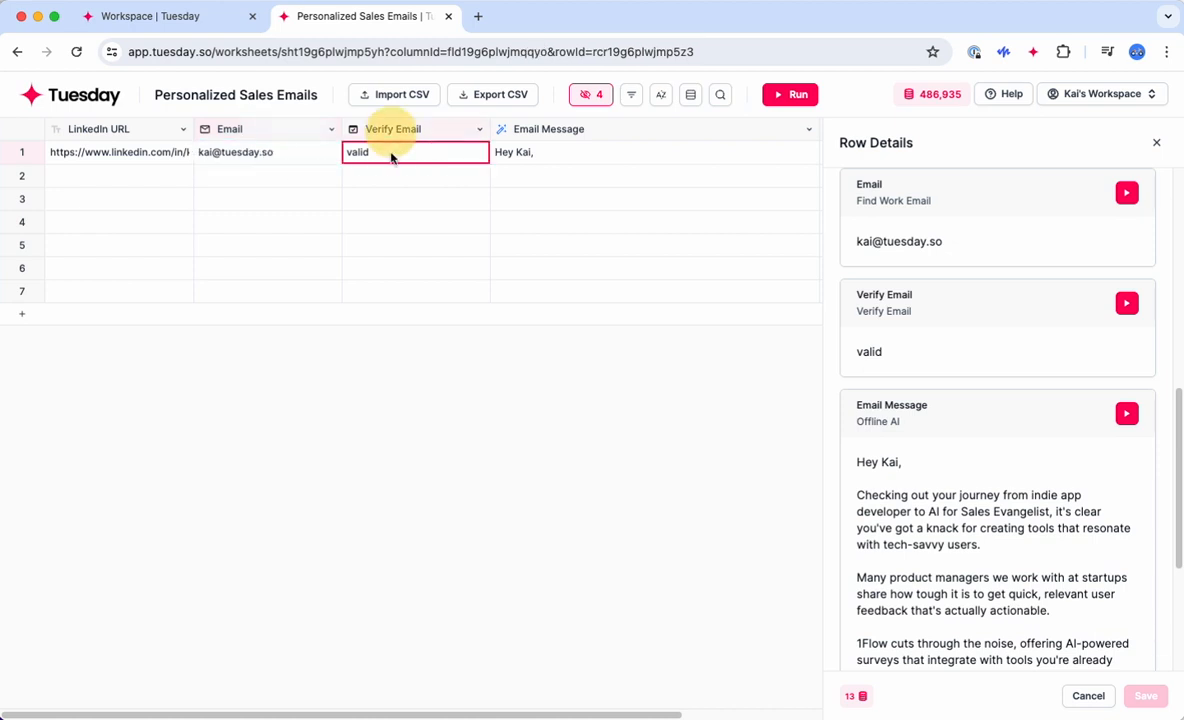
scroll(484, 228, "right", 3)
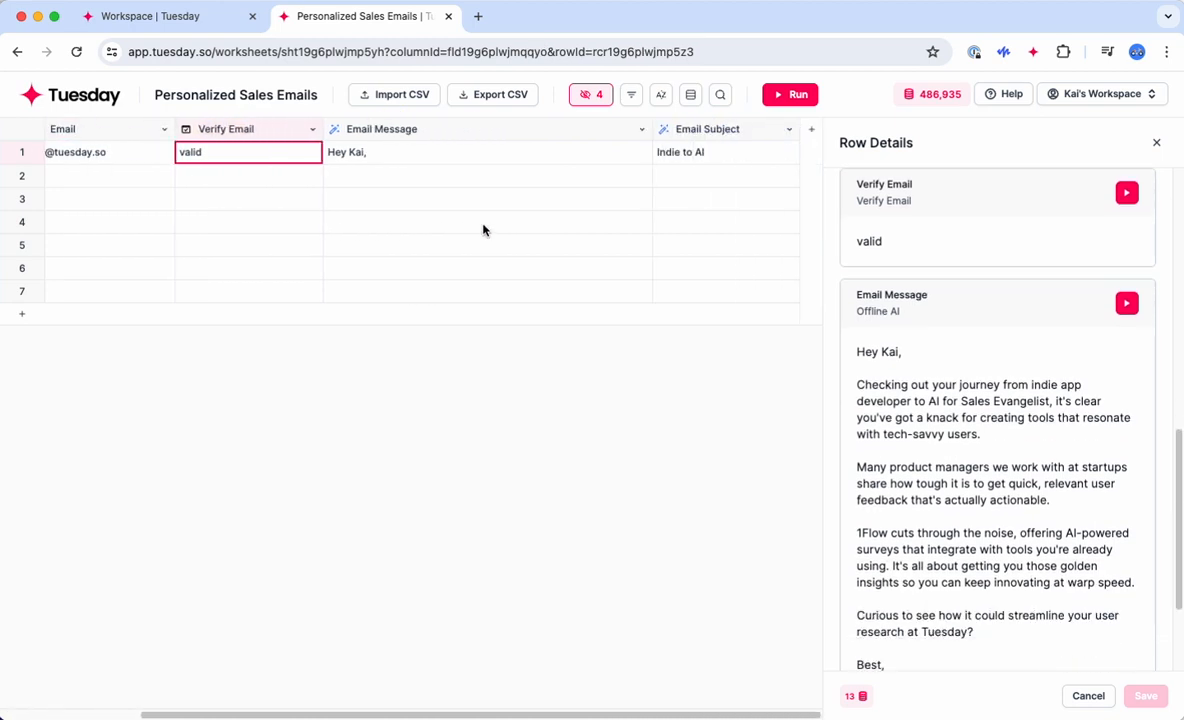
left_click(380, 157)
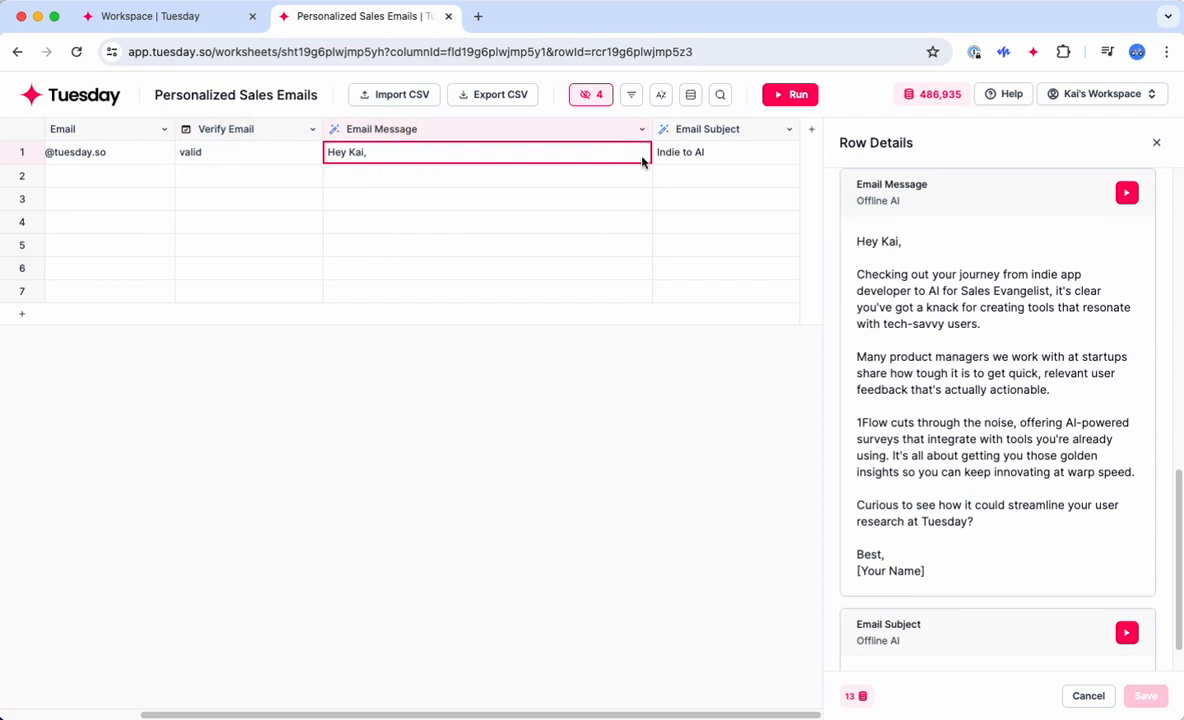
scroll(703, 161, "left", 3)
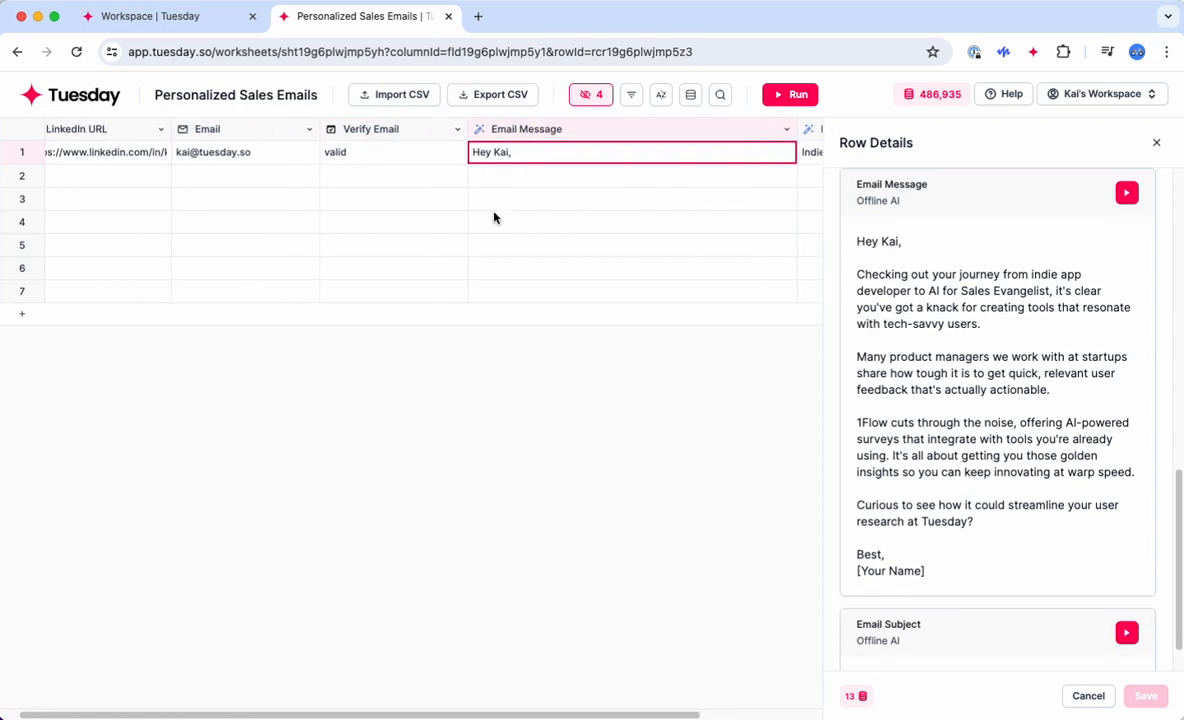
left_click(1156, 142)
left_click(595, 462)
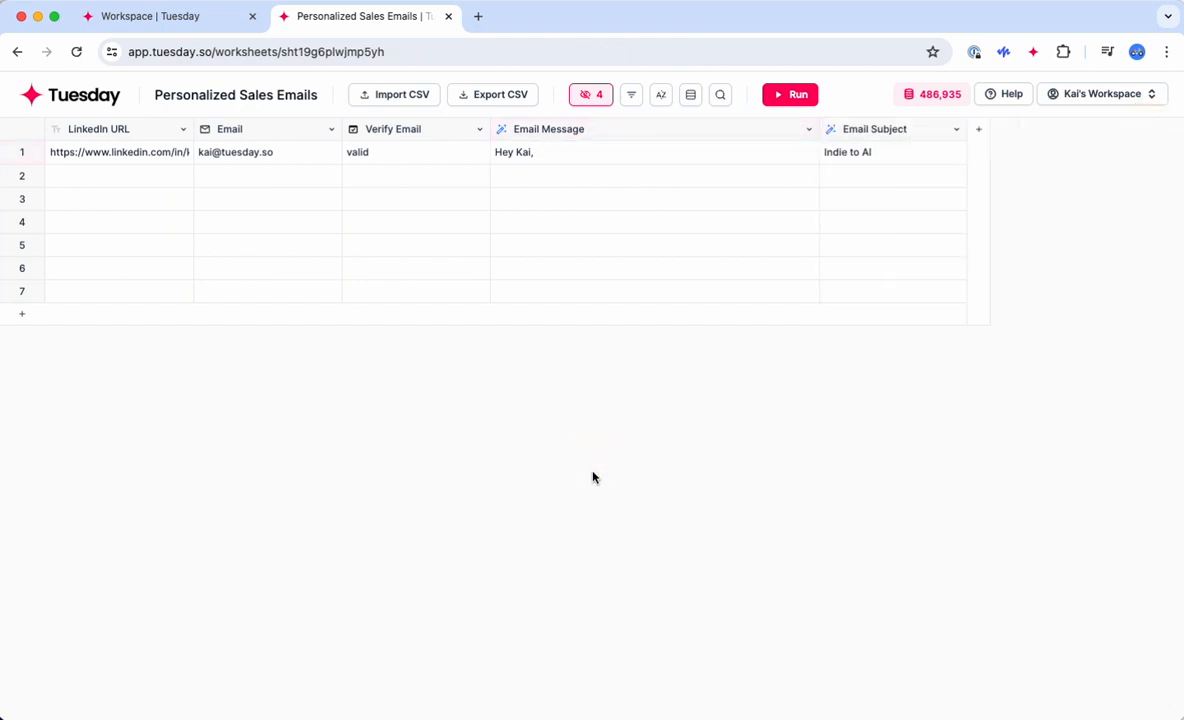